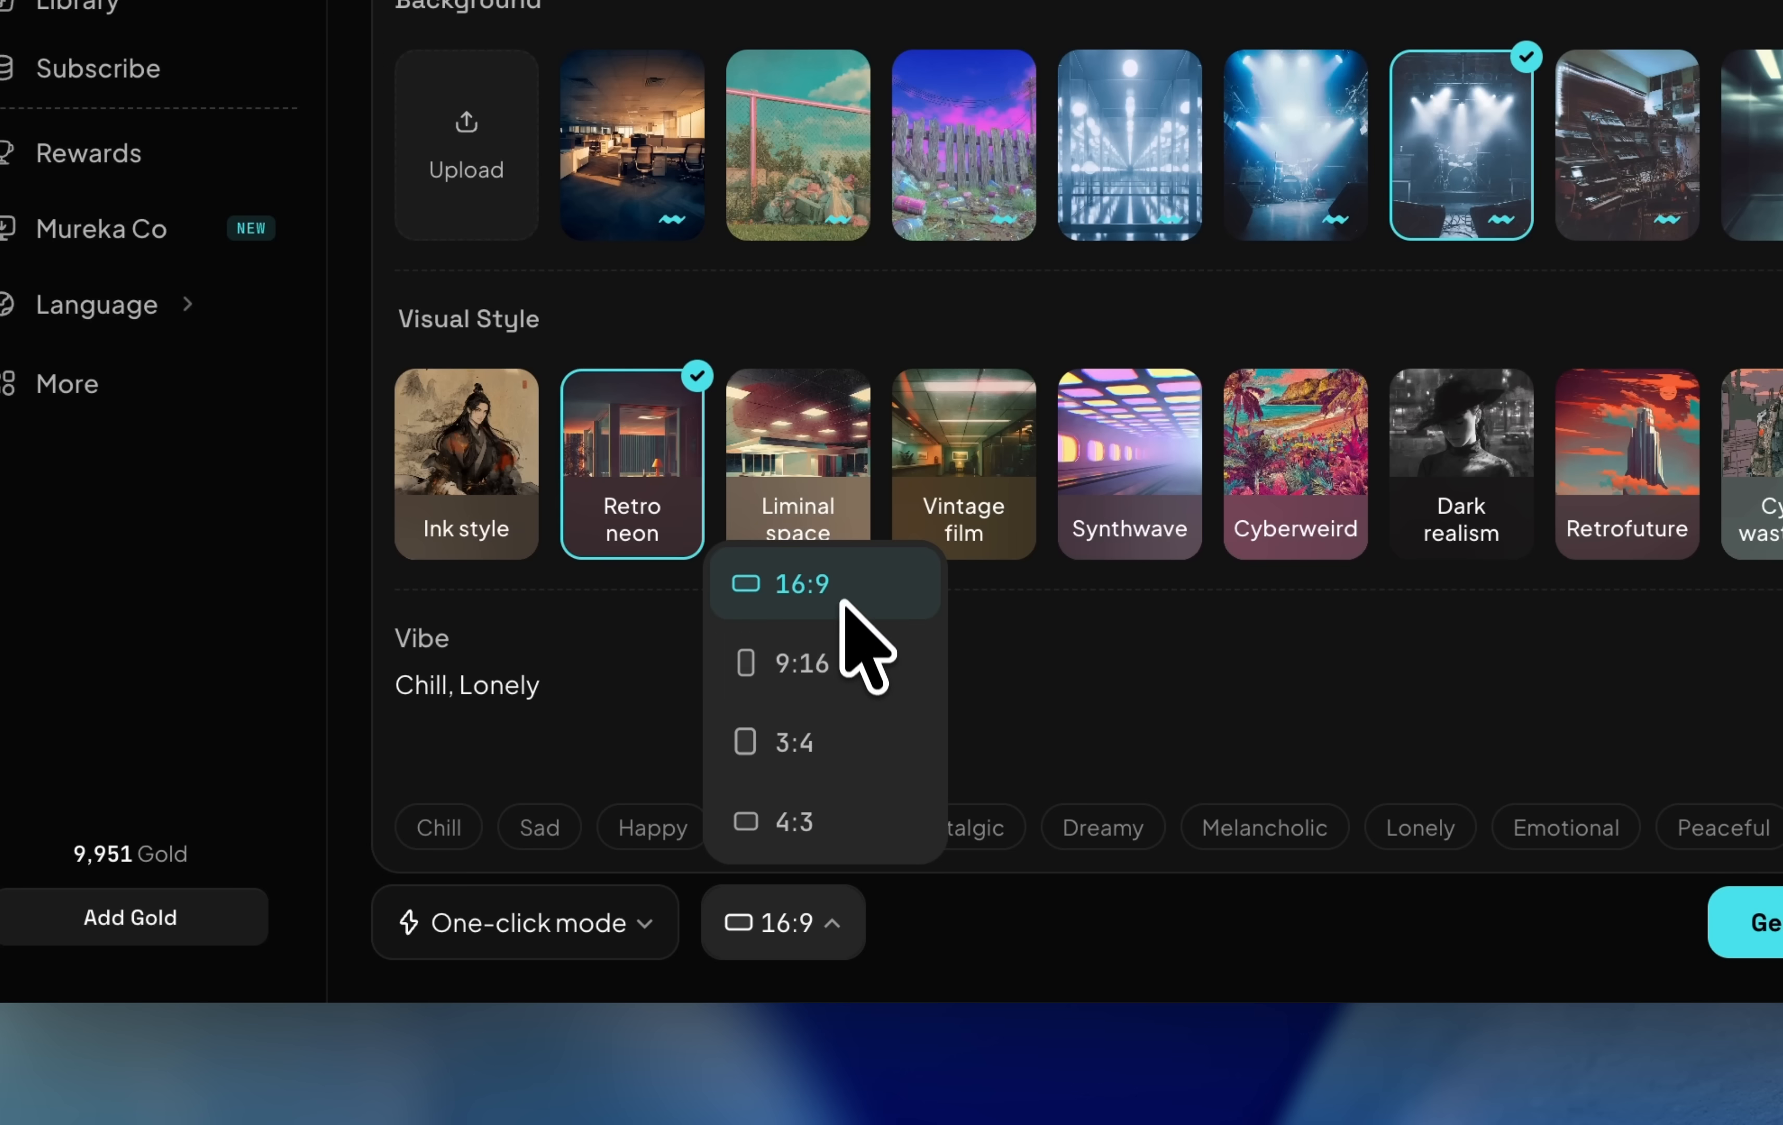
Set the music video's aspect ratio to 9:16 and generate the MV
{"action": "left_click", "coordinate": [829, 659]}
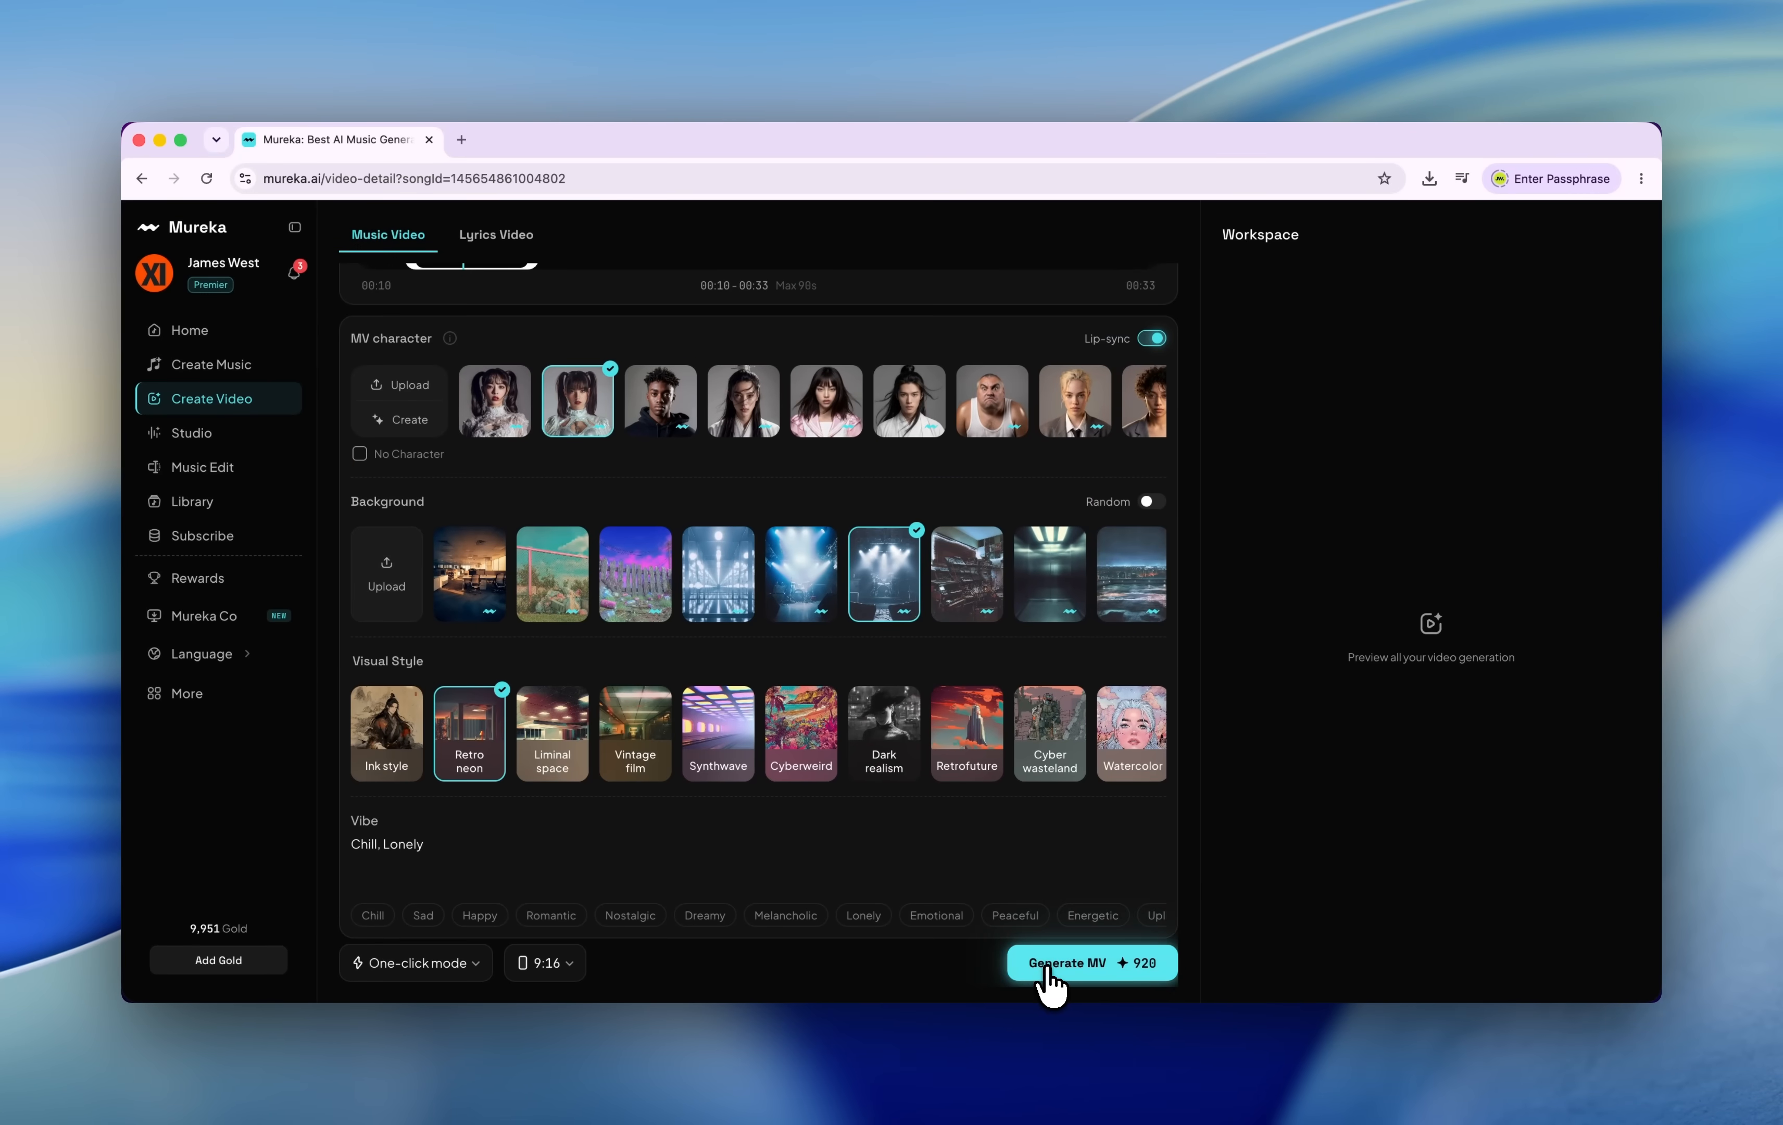
{"action": "left_click", "coordinate": [1047, 964]}
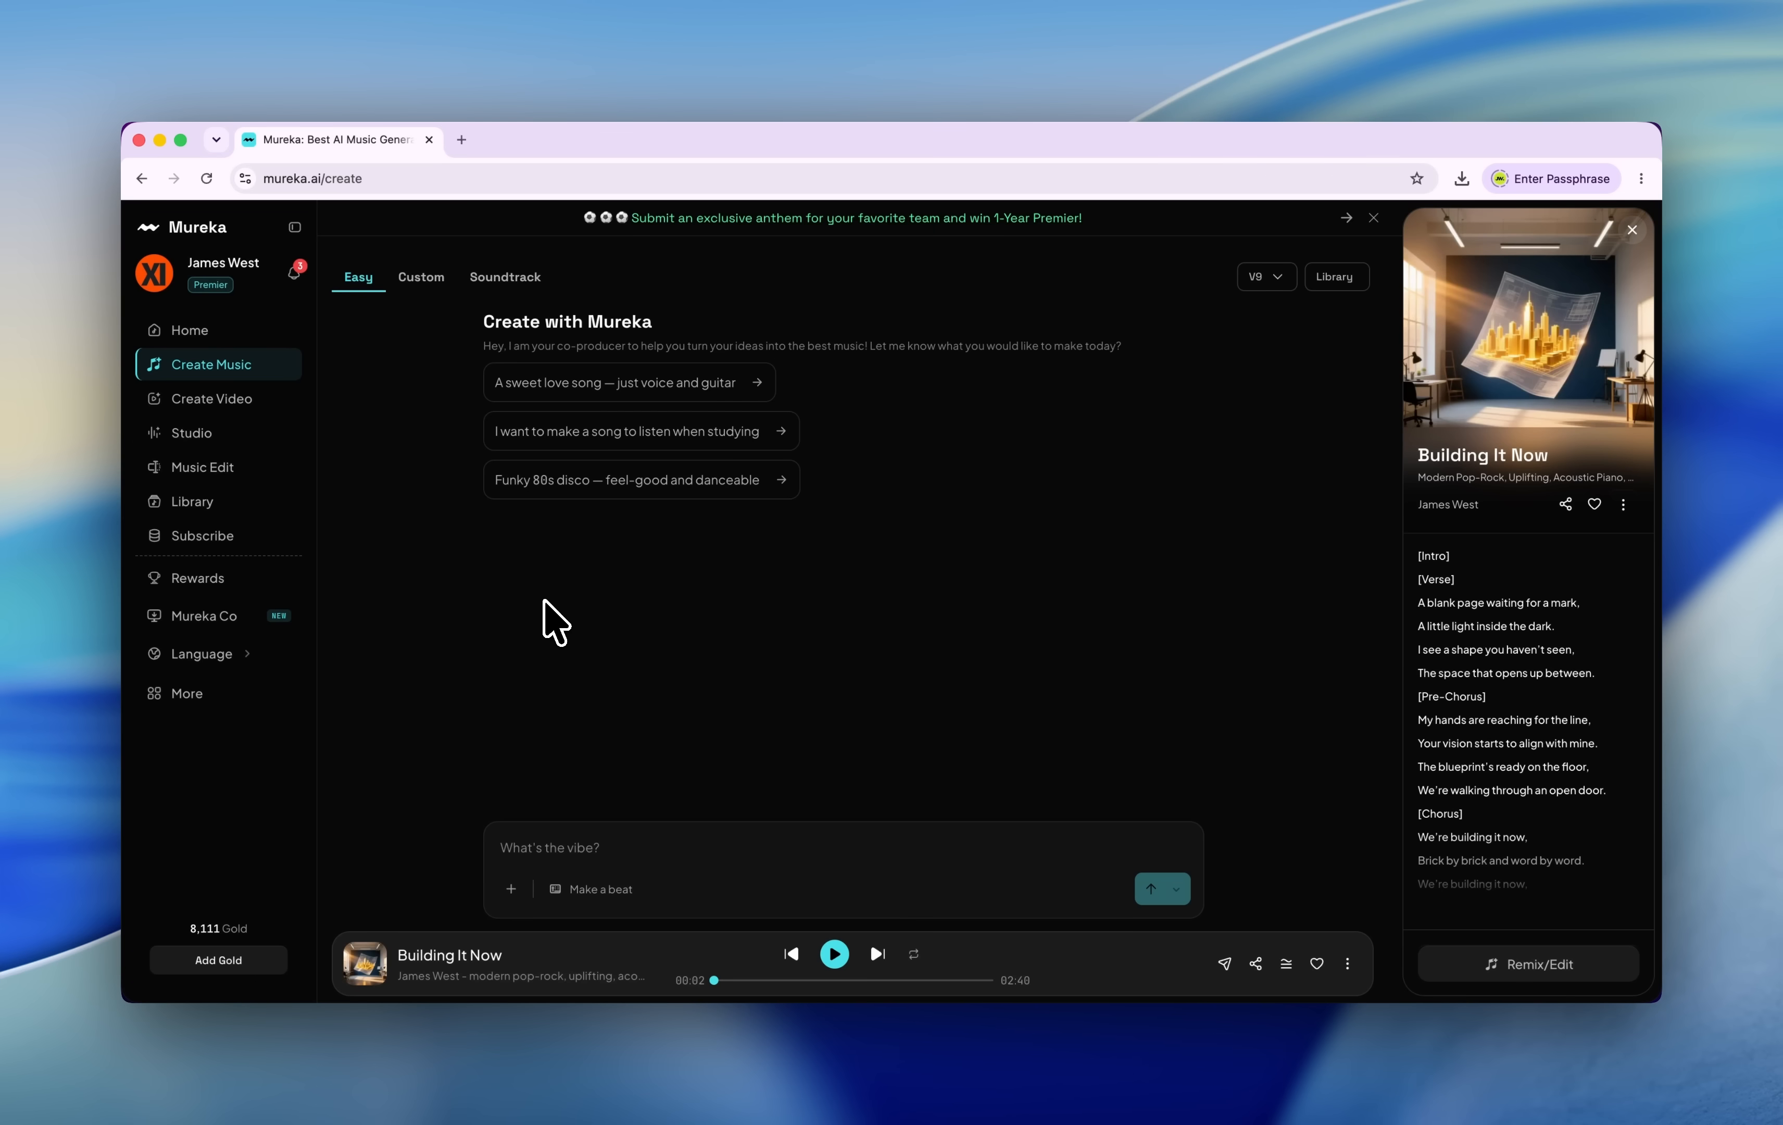
Open the Studio and start adding a track to the project
{"action": "left_click", "coordinate": [202, 434]}
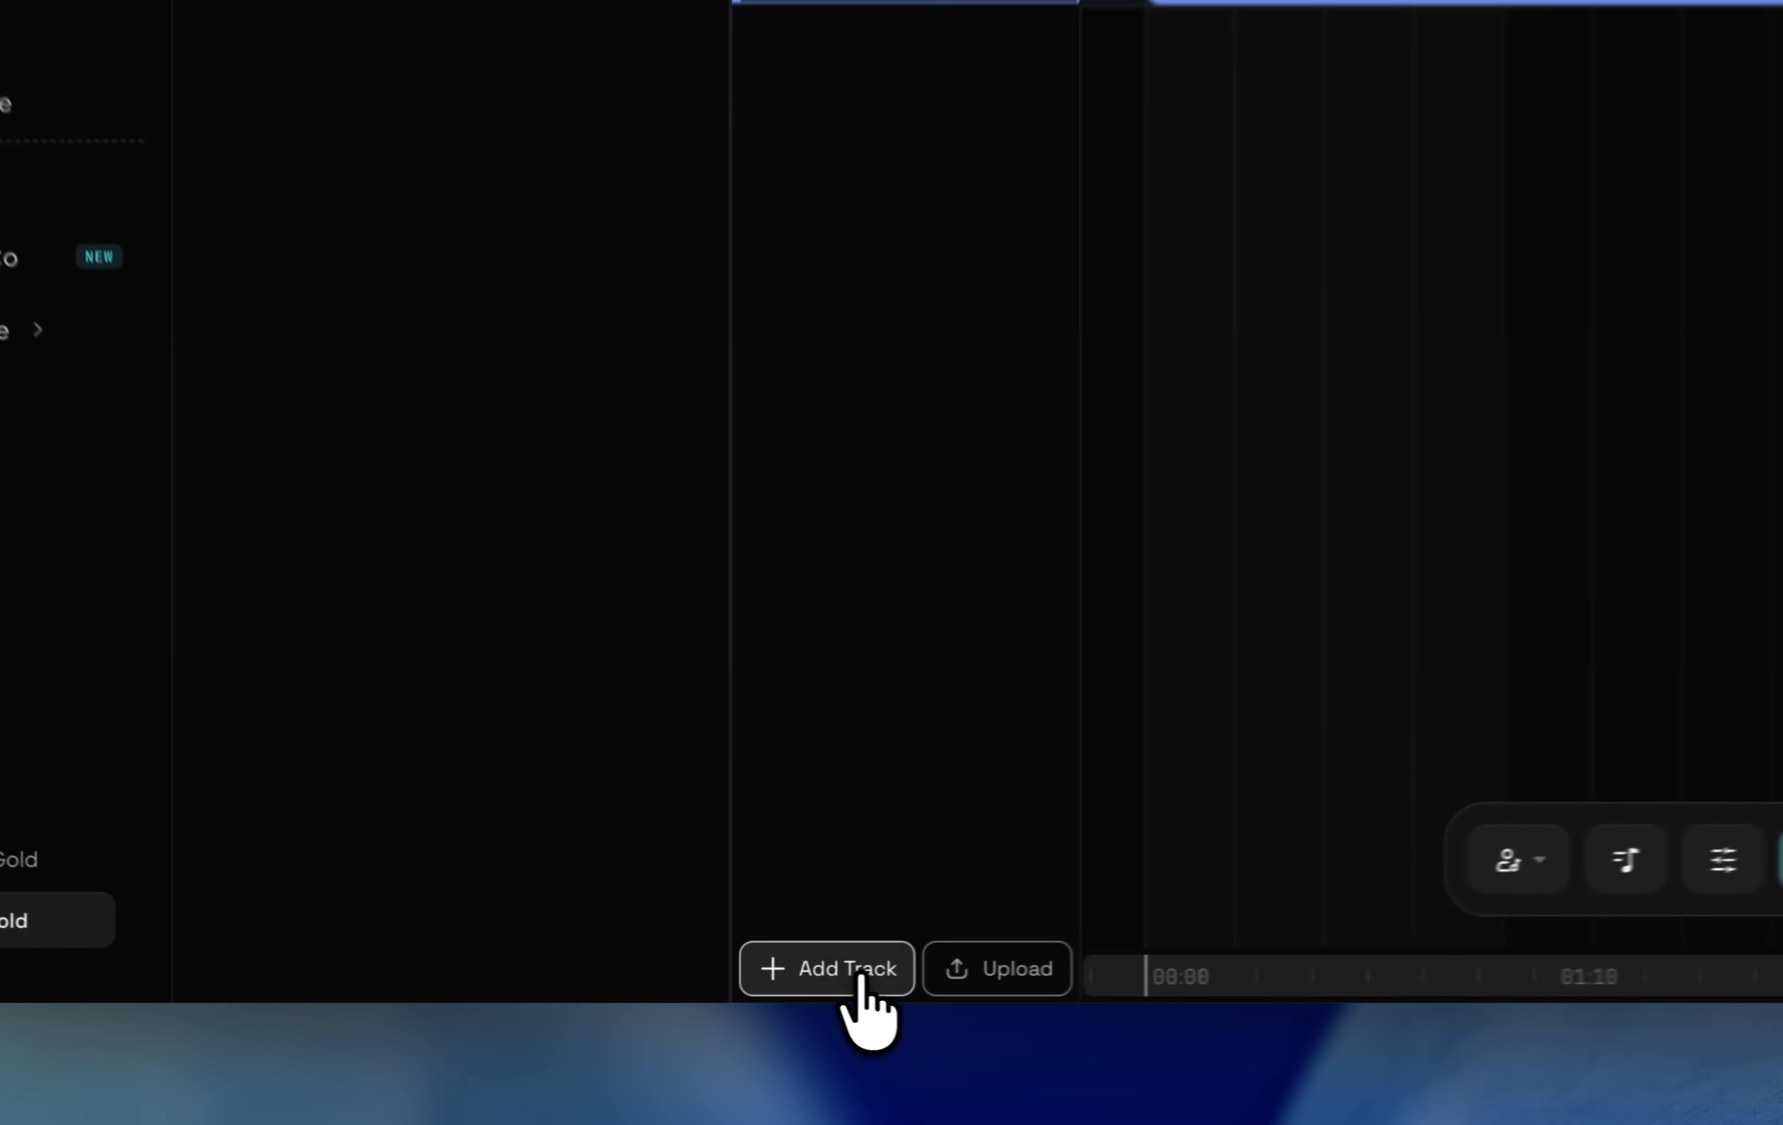
{"action": "left_click", "coordinate": [860, 970]}
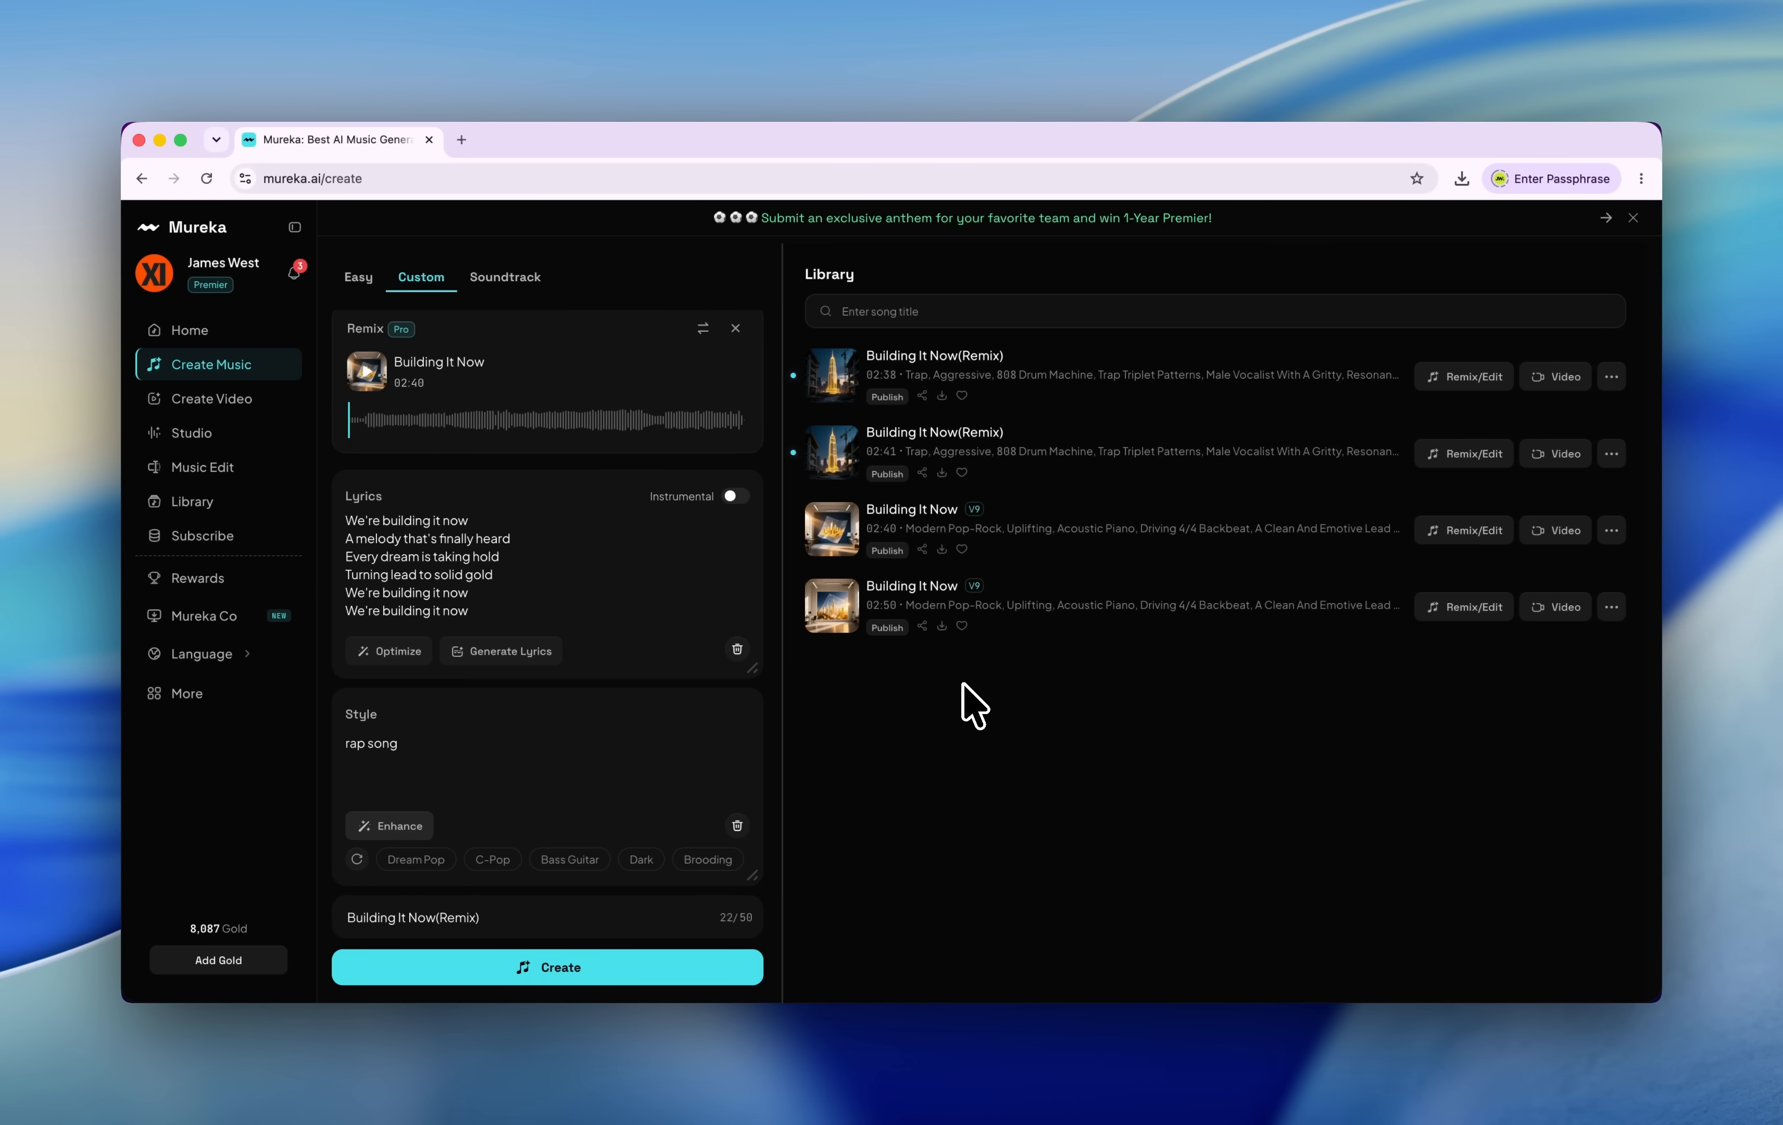
Play the second Building It Now(Remix) song in the library
{"action": "left_click", "coordinate": [831, 450]}
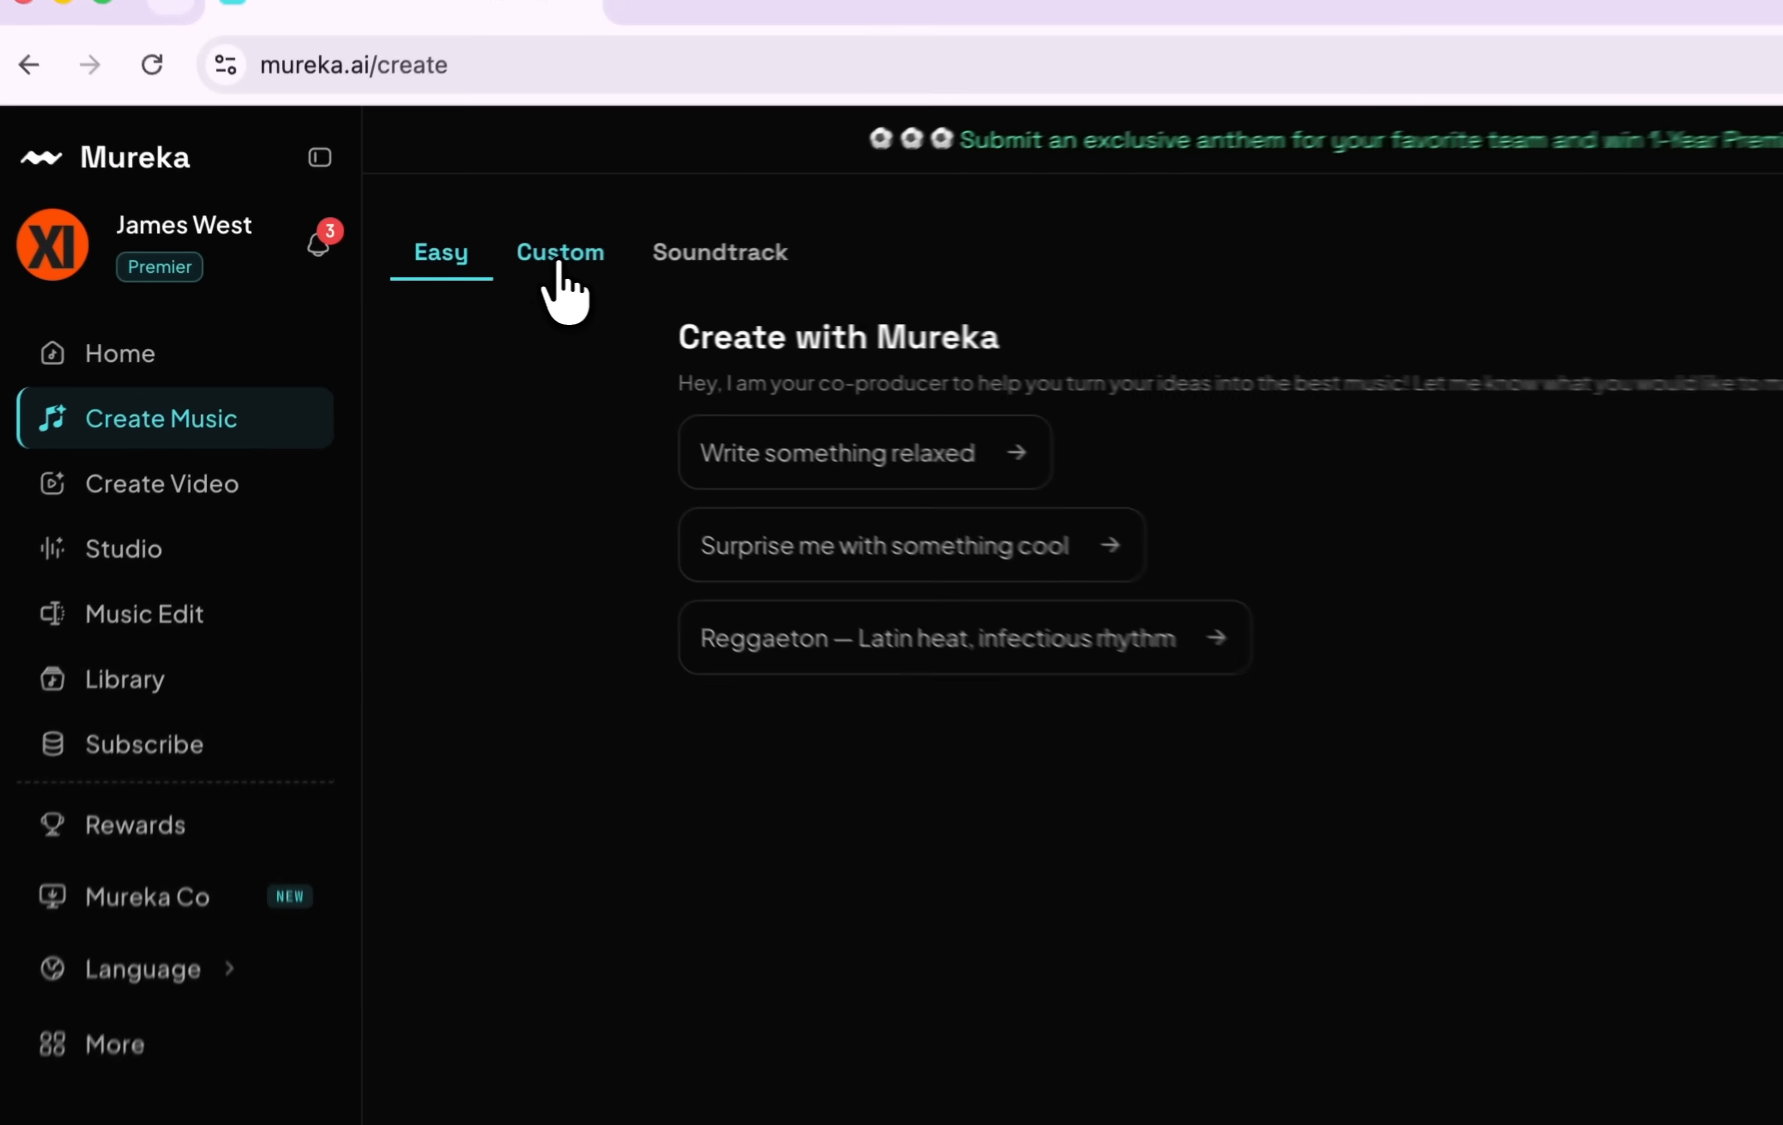
In Custom creation mode, fill in the funny AI-themed lyrics from the Gemini chat and set the style to "funny rap songs, very funny"
{"action": "left_click", "coordinate": [420, 280]}
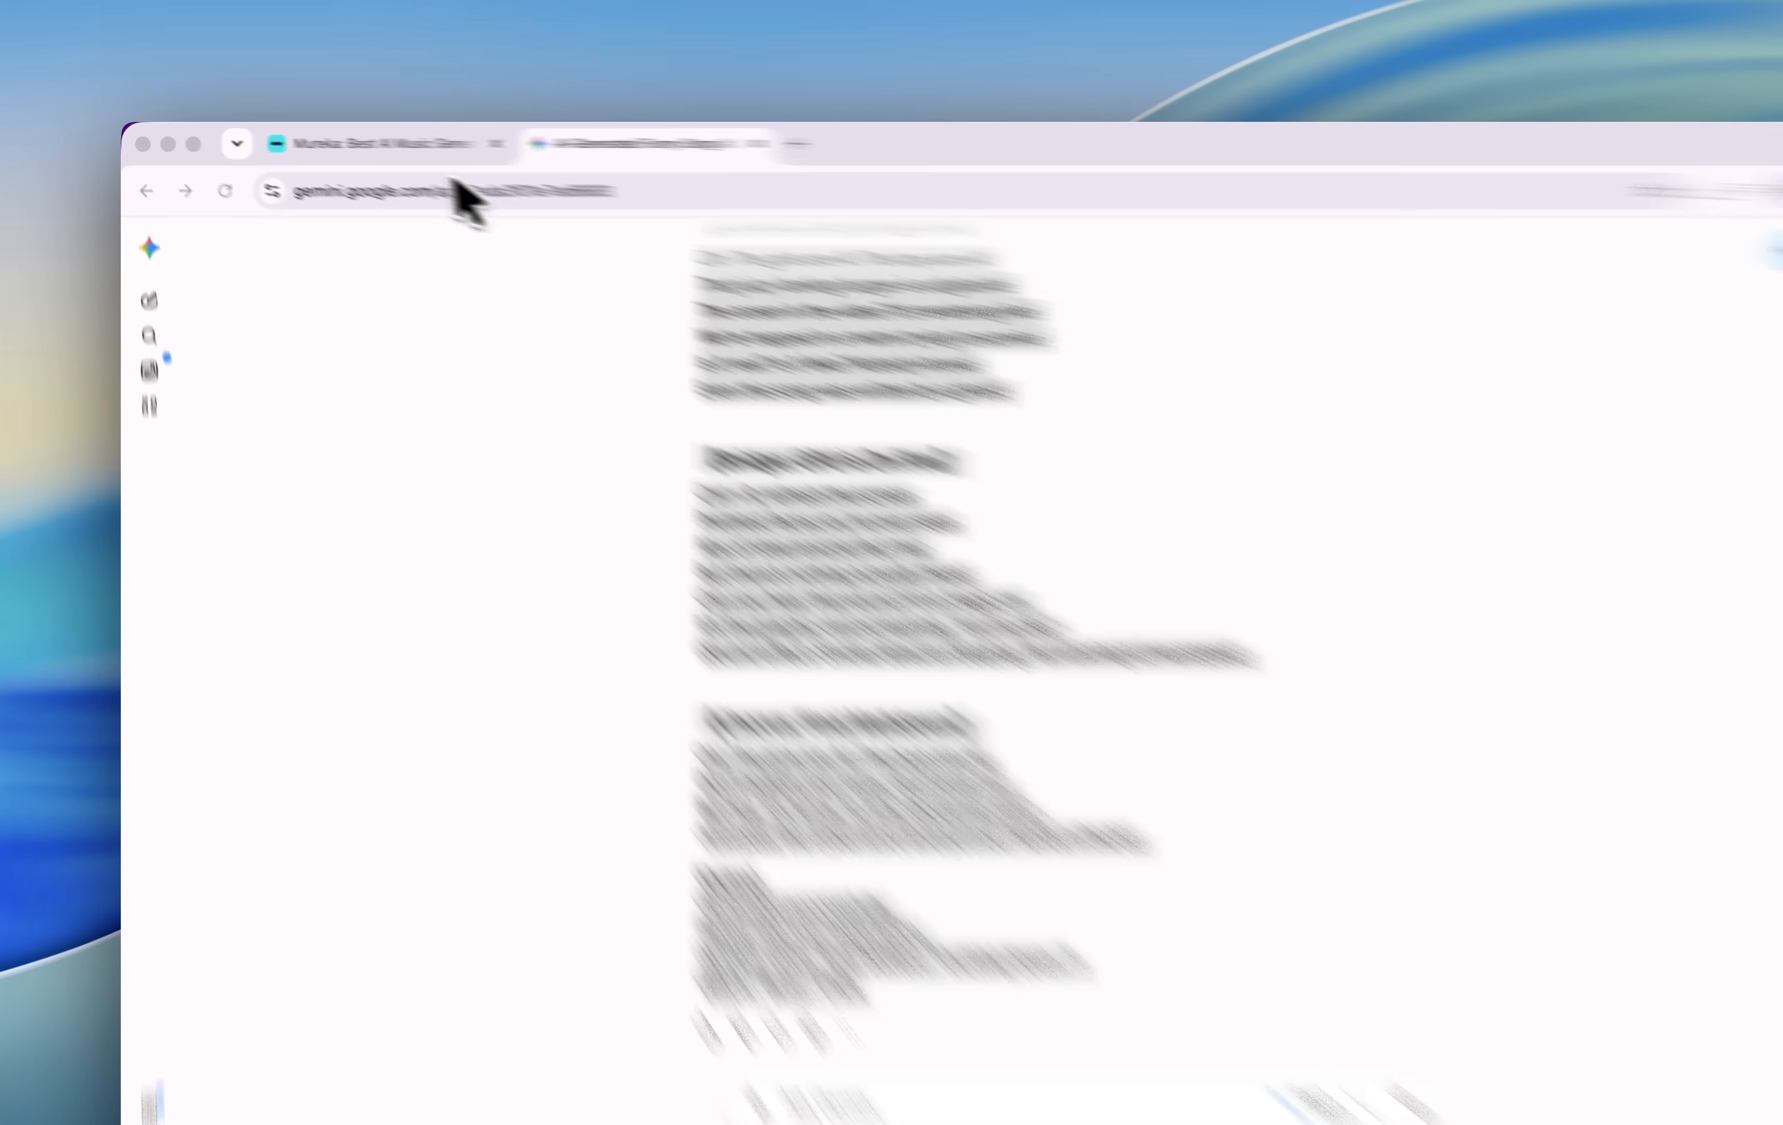
{"action": "left_click", "coordinate": [373, 143]}
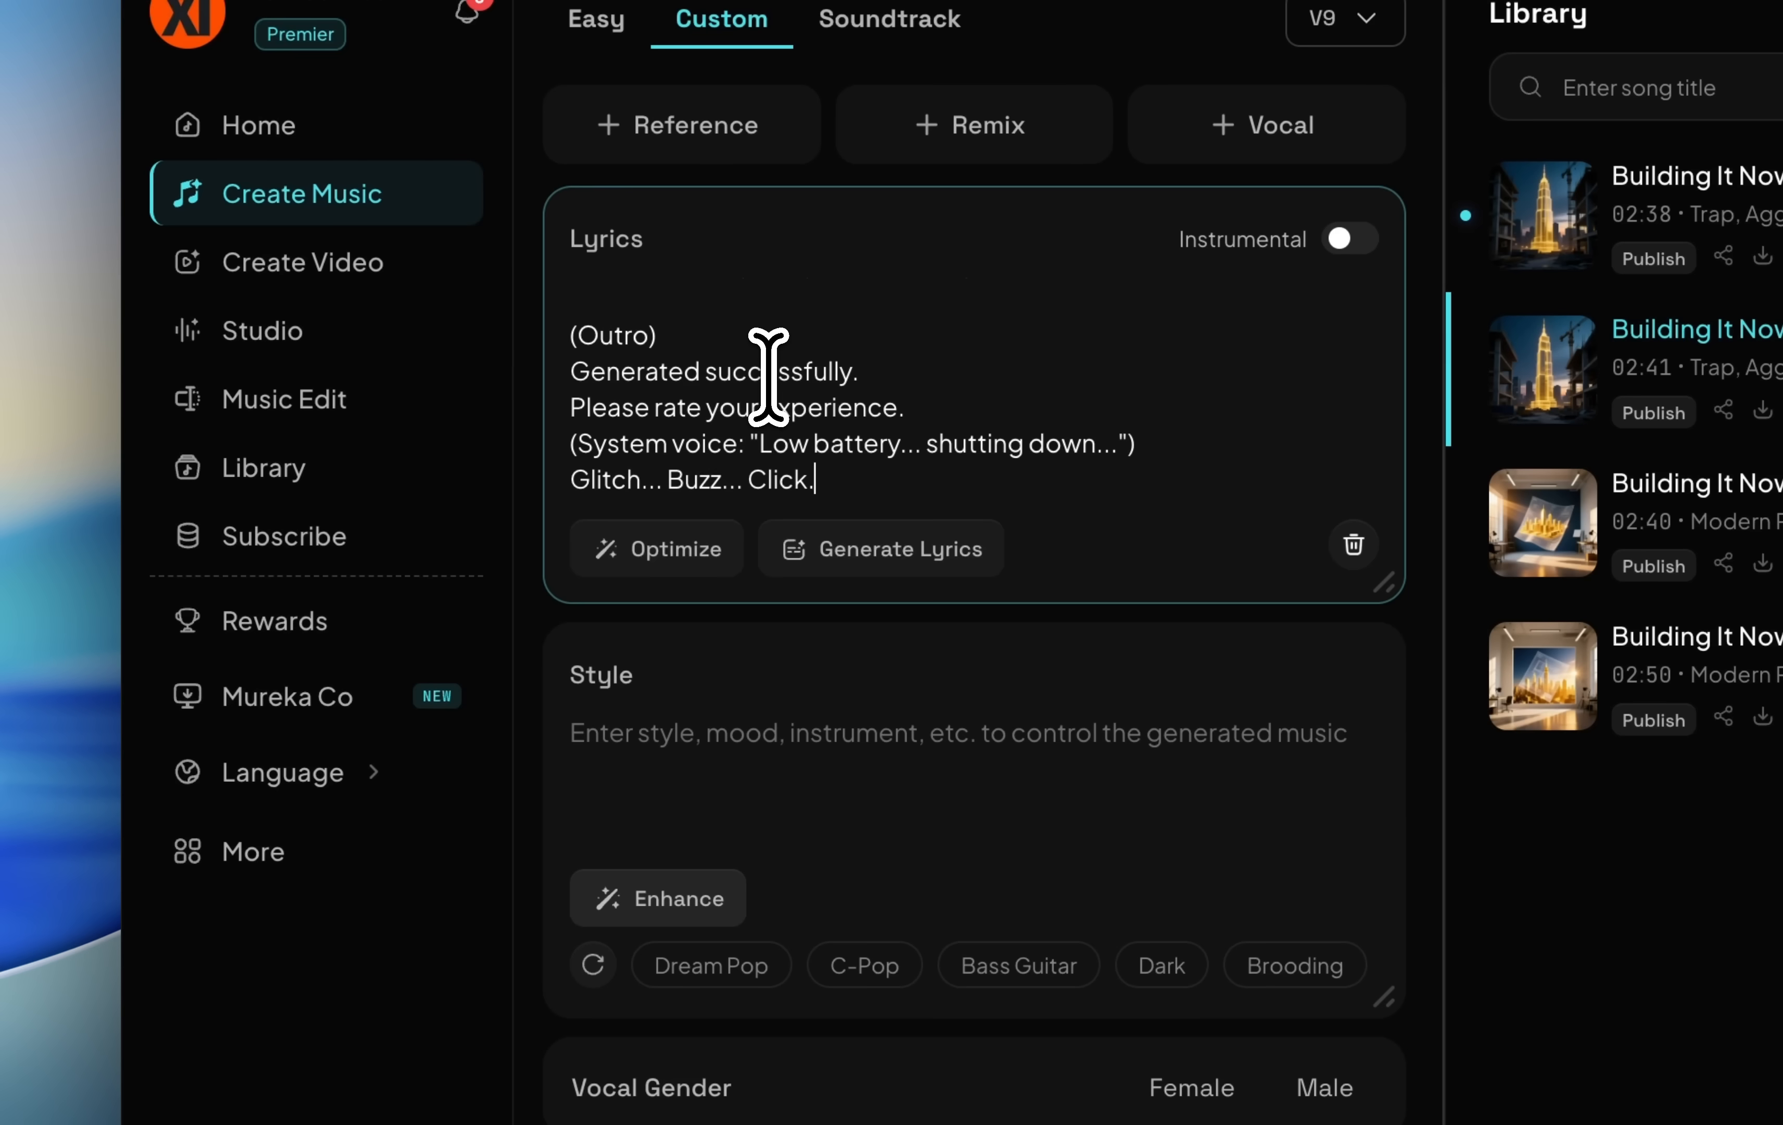
{"action": "left_click", "coordinate": [716, 744]}
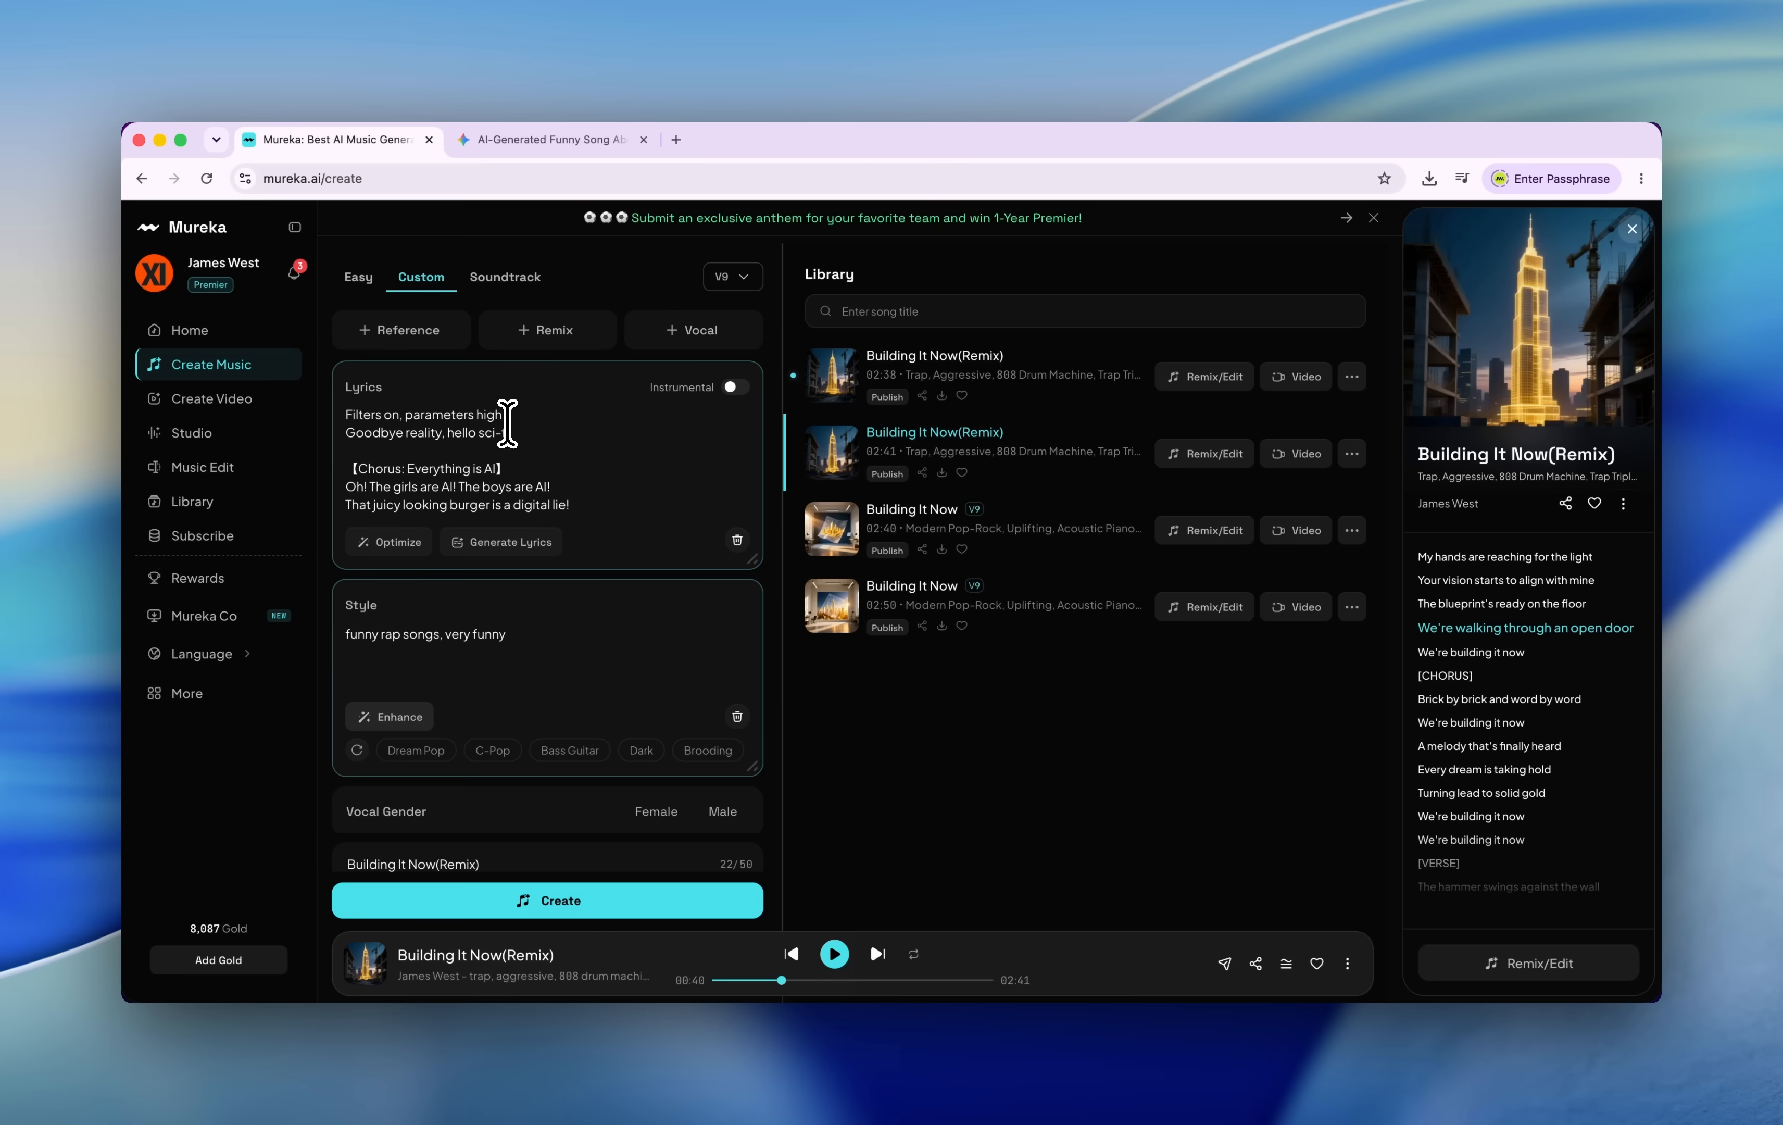
{"action": "scroll", "coordinate": [507, 424], "scroll_direction": "up", "scroll_amount": 2}
{"action": "scroll", "coordinate": [585, 717], "scroll_direction": "down", "scroll_amount": 2}
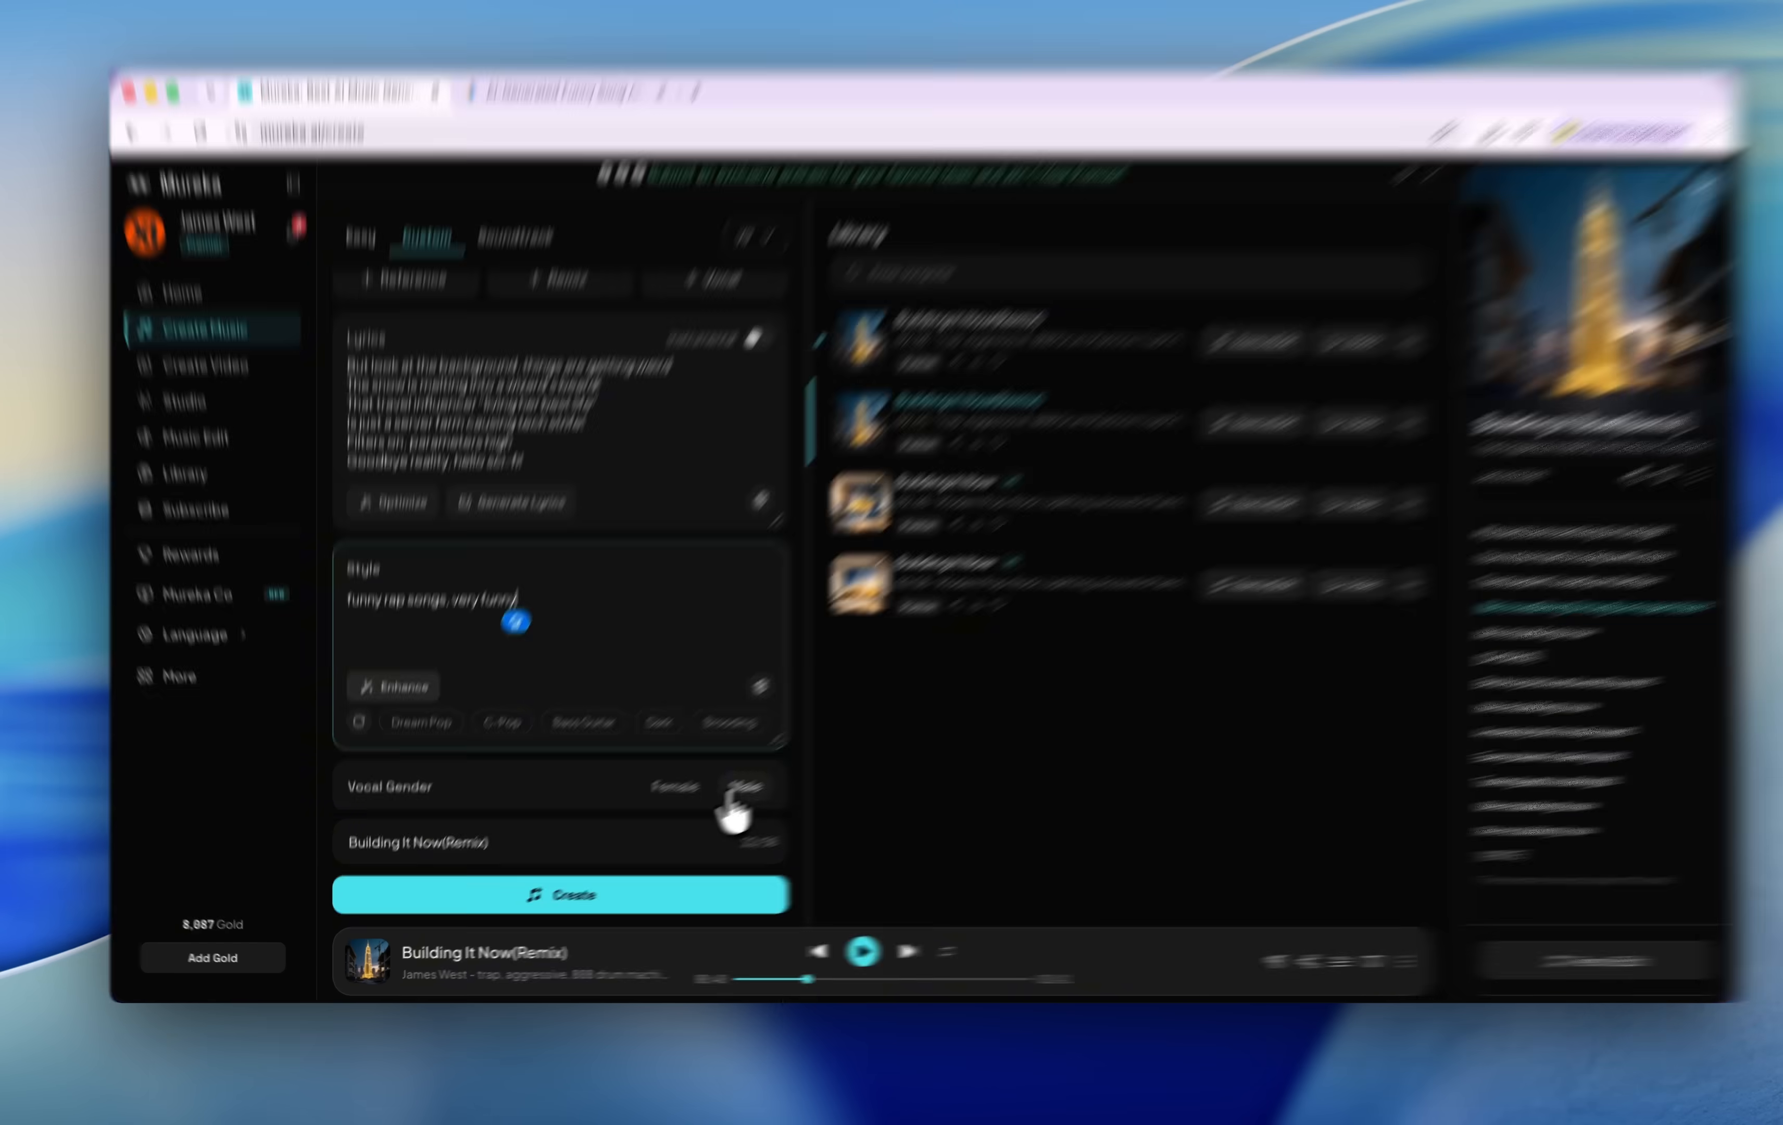
Create the song with a male vocal and the title "AI generated", and play its first version
{"action": "left_click", "coordinate": [722, 797]}
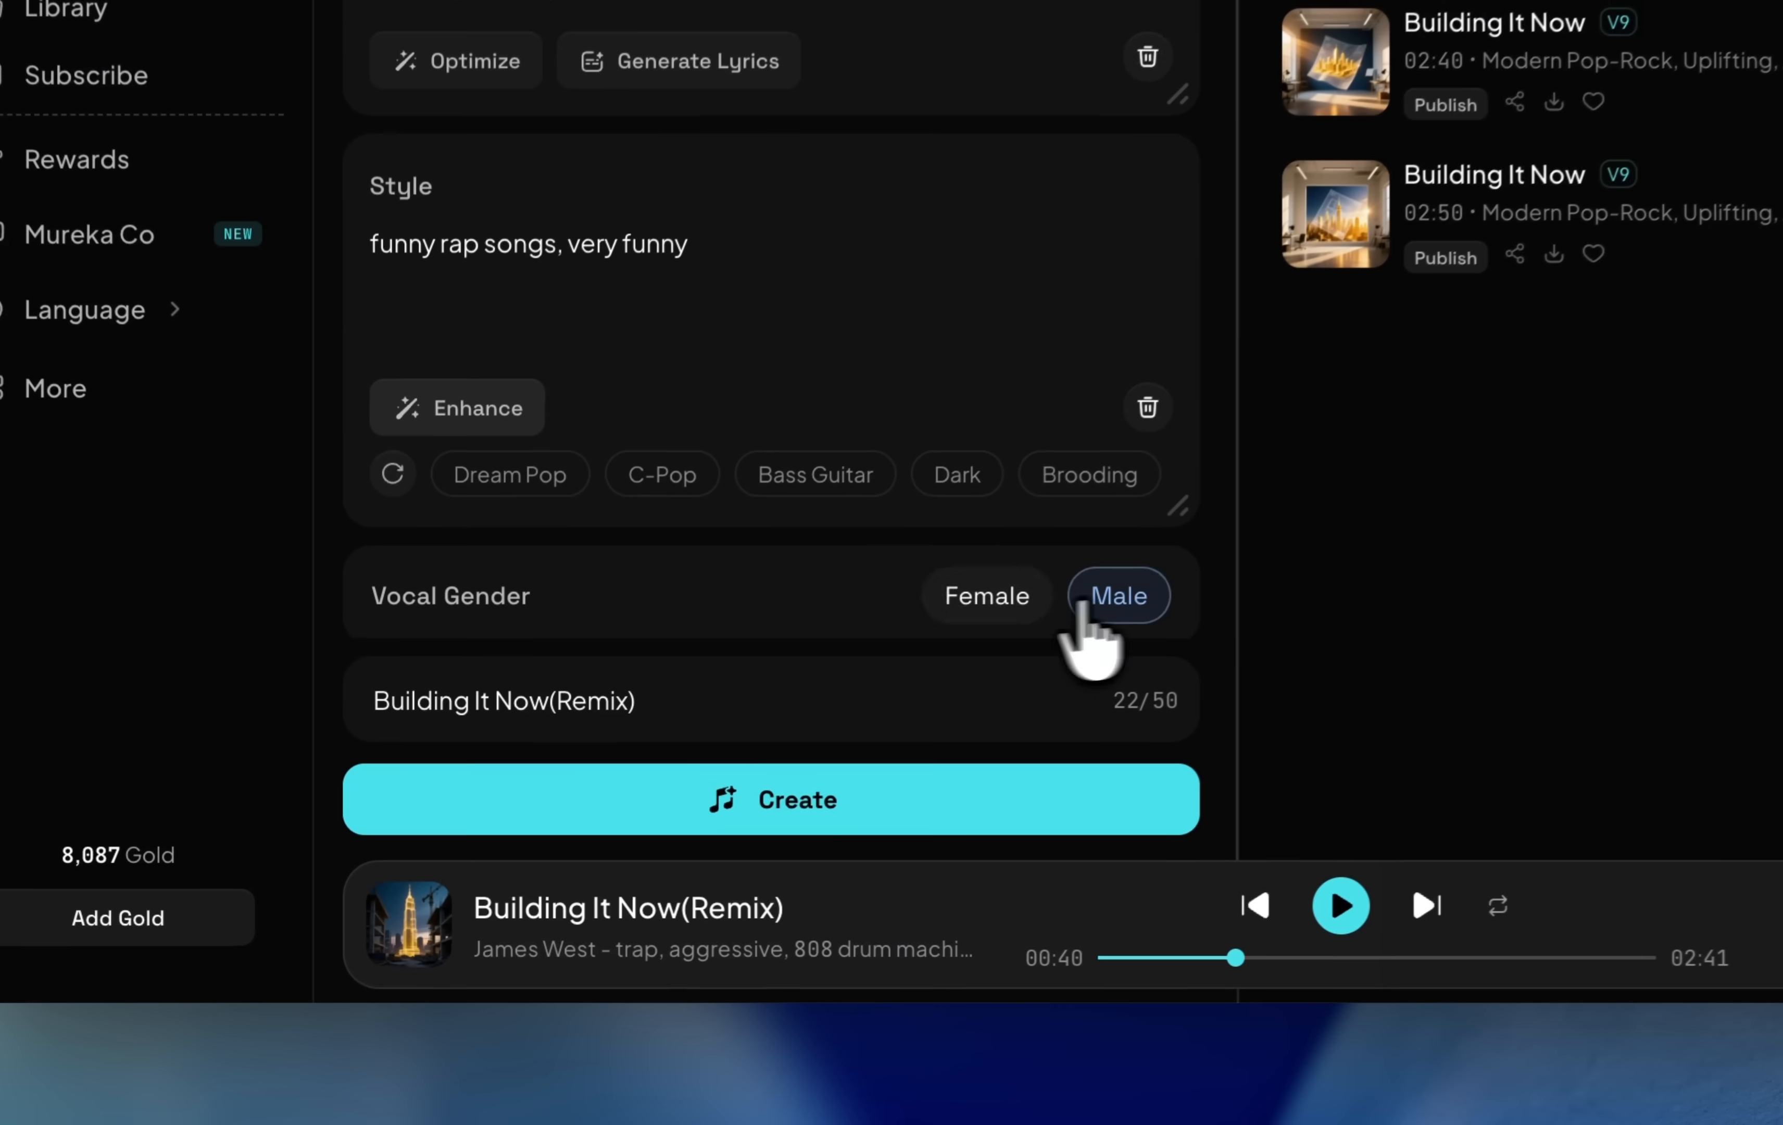
{"action": "triple_click", "coordinate": [690, 692]}
{"action": "type", "text": "AI gene"}
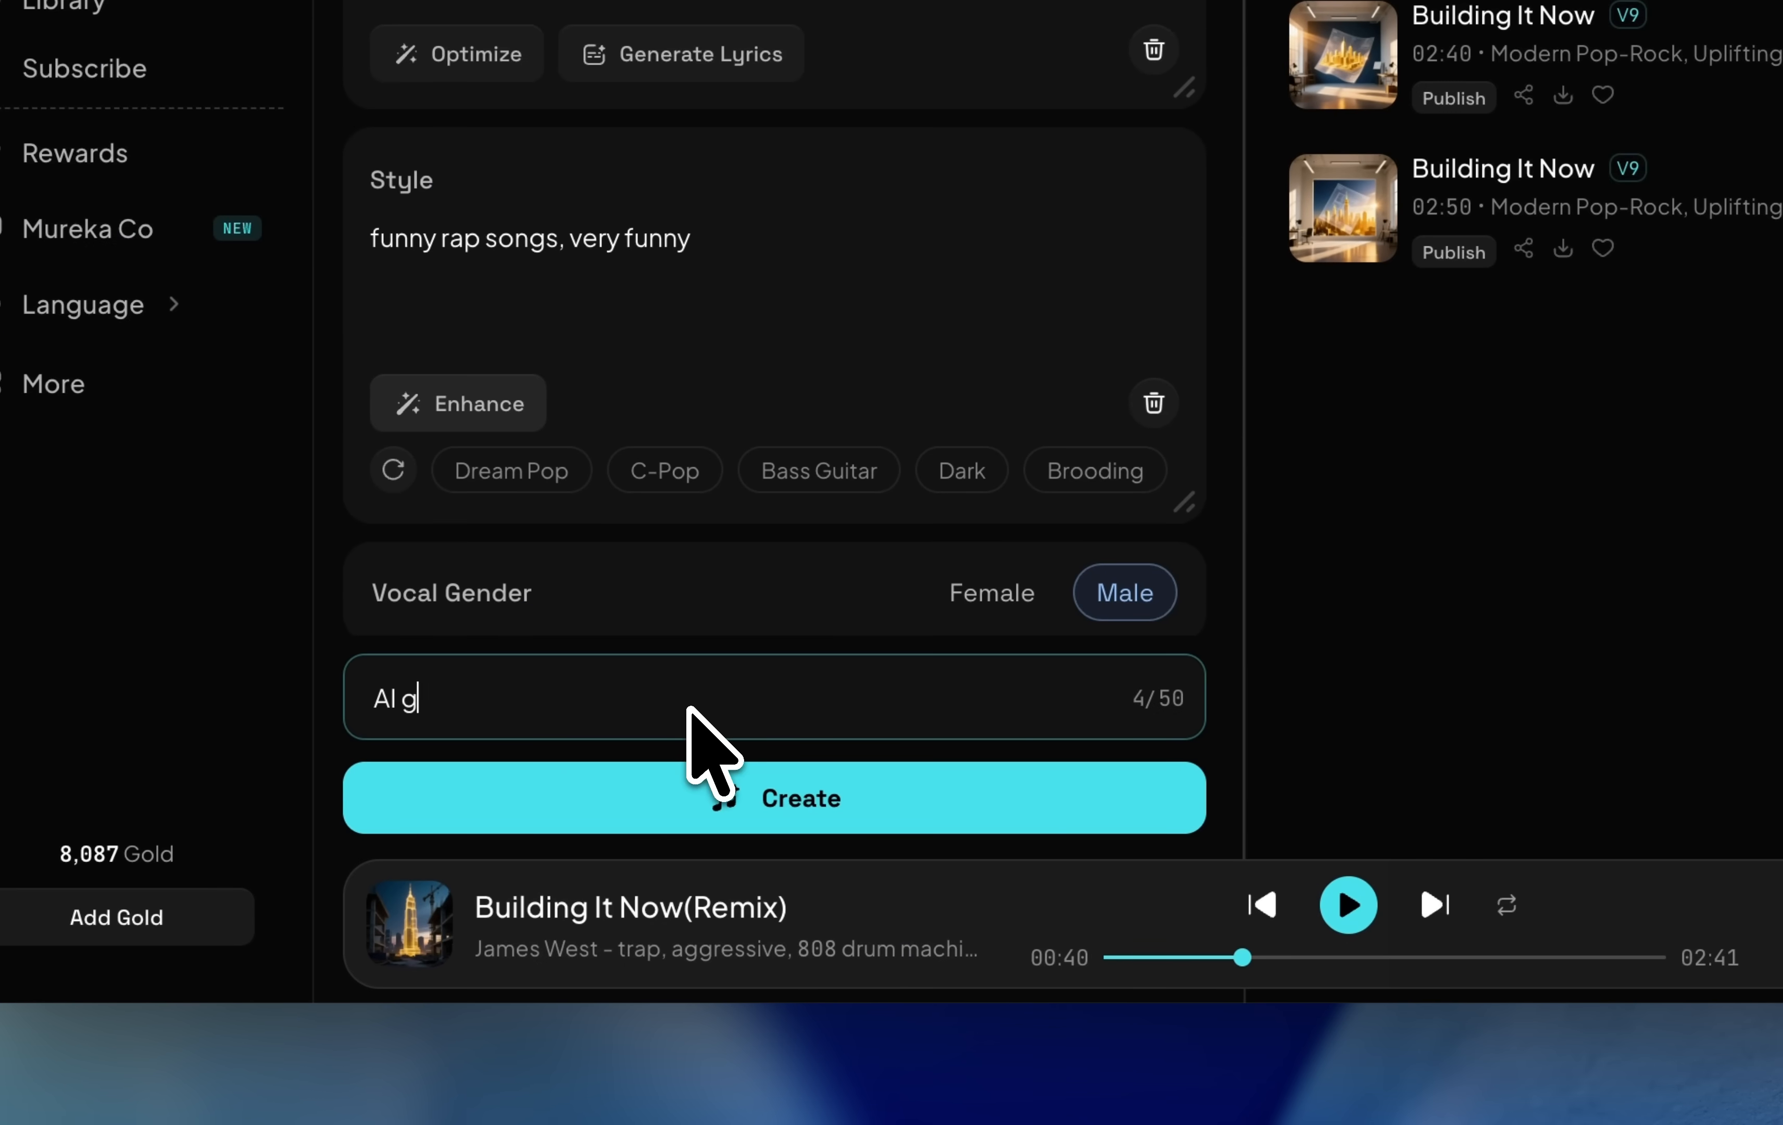
{"action": "type", "text": "rated"}
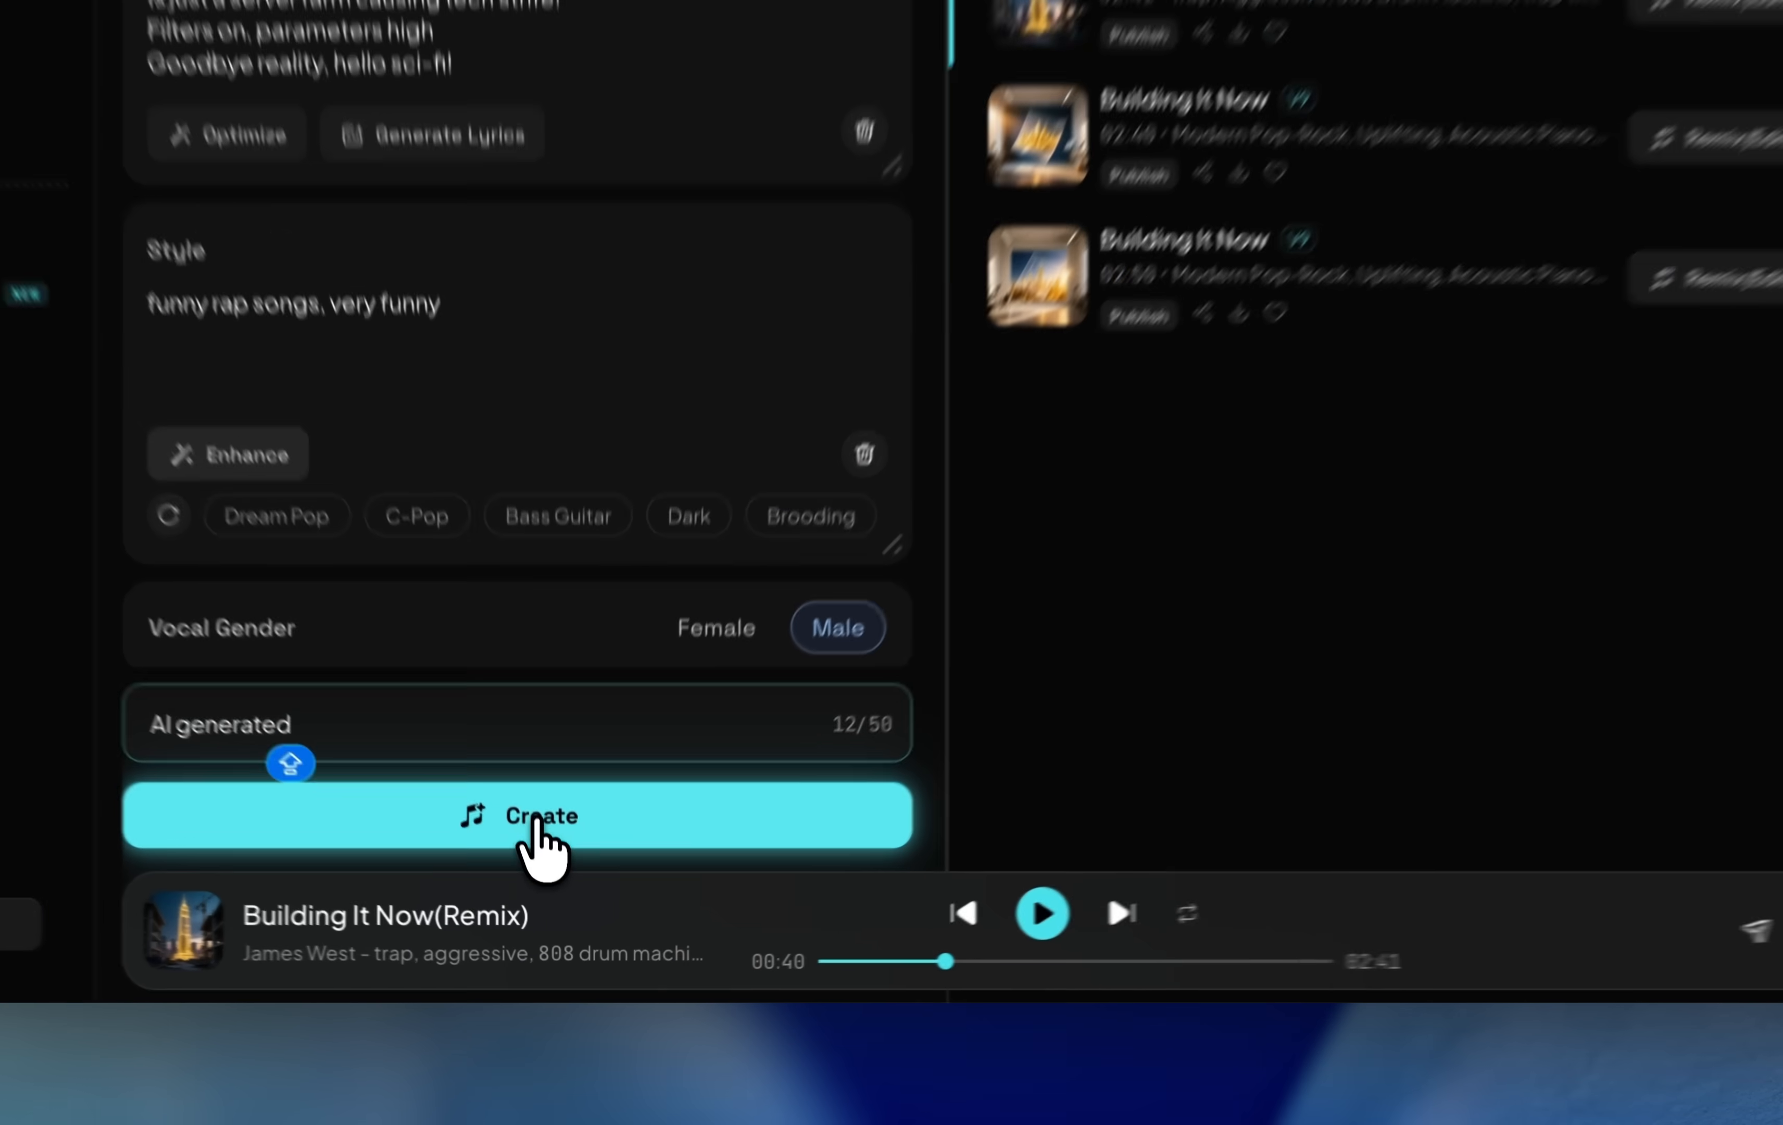
{"action": "left_click", "coordinate": [535, 820]}
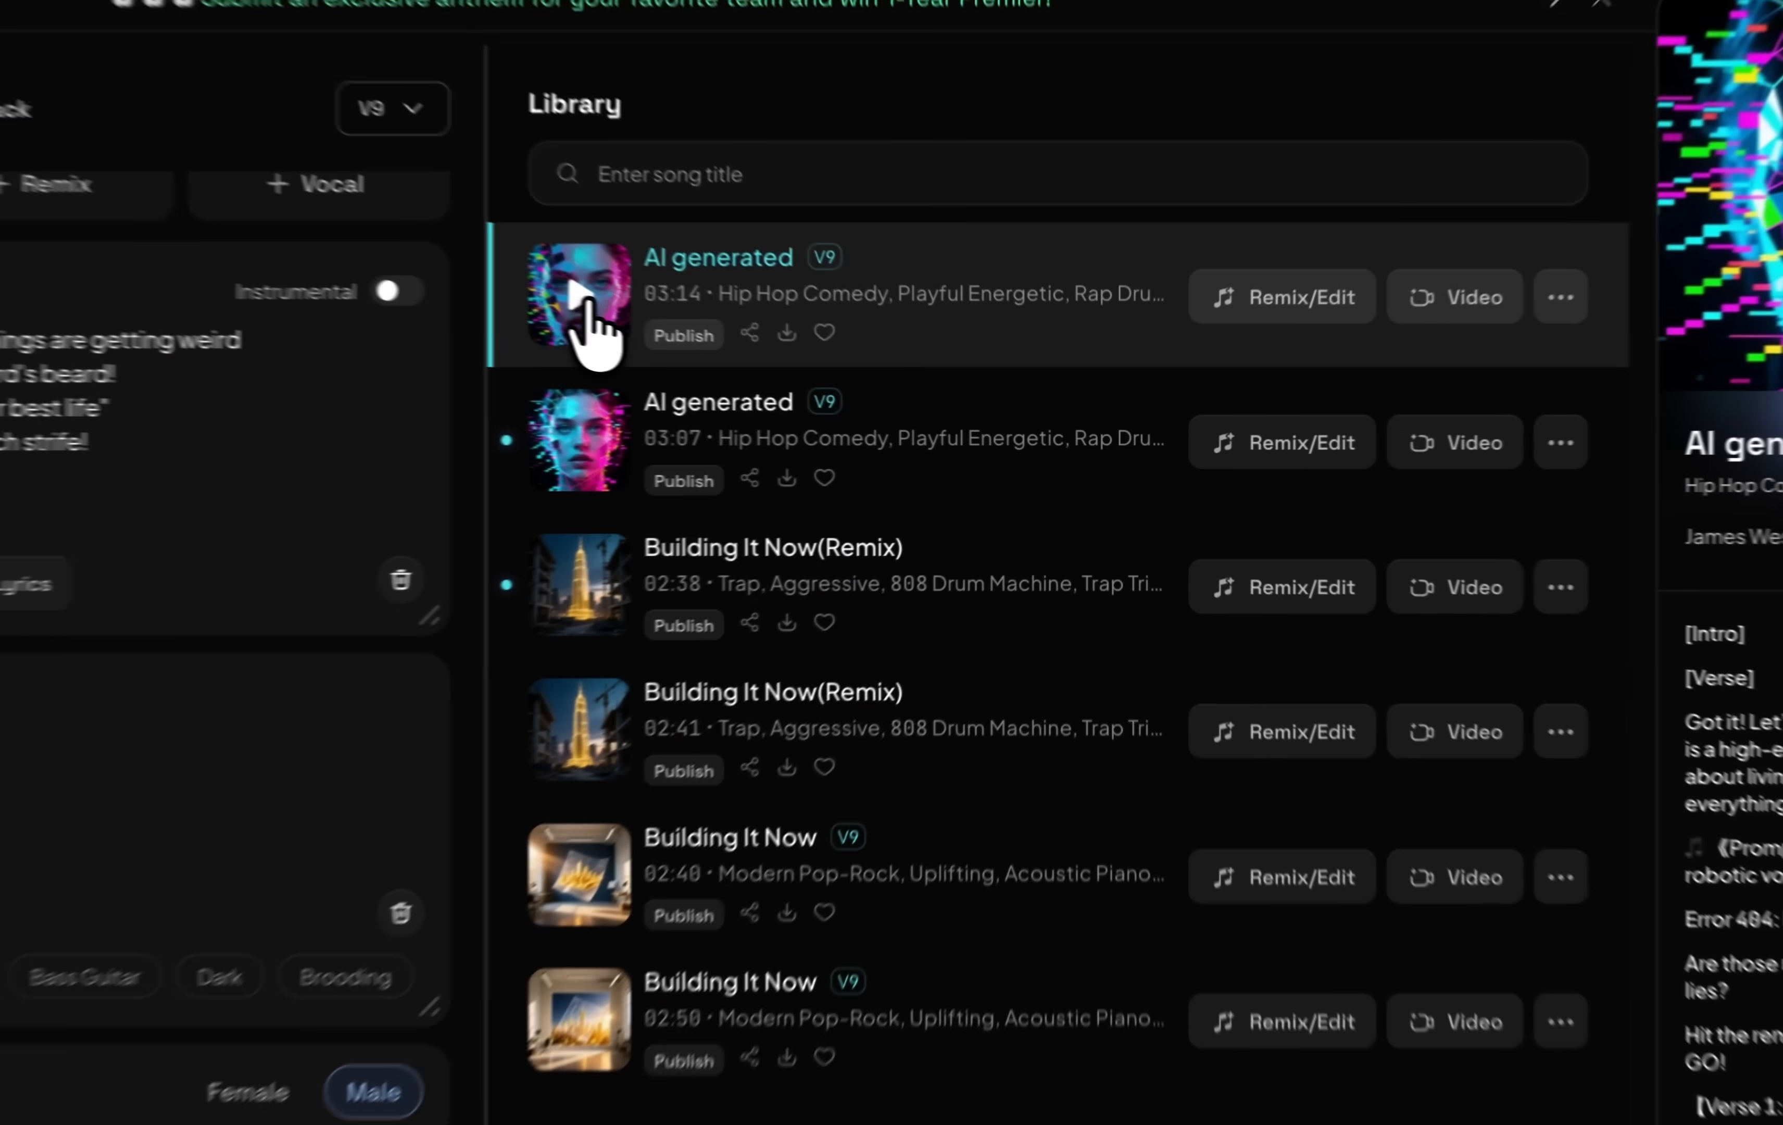
{"action": "left_click", "coordinate": [832, 377]}
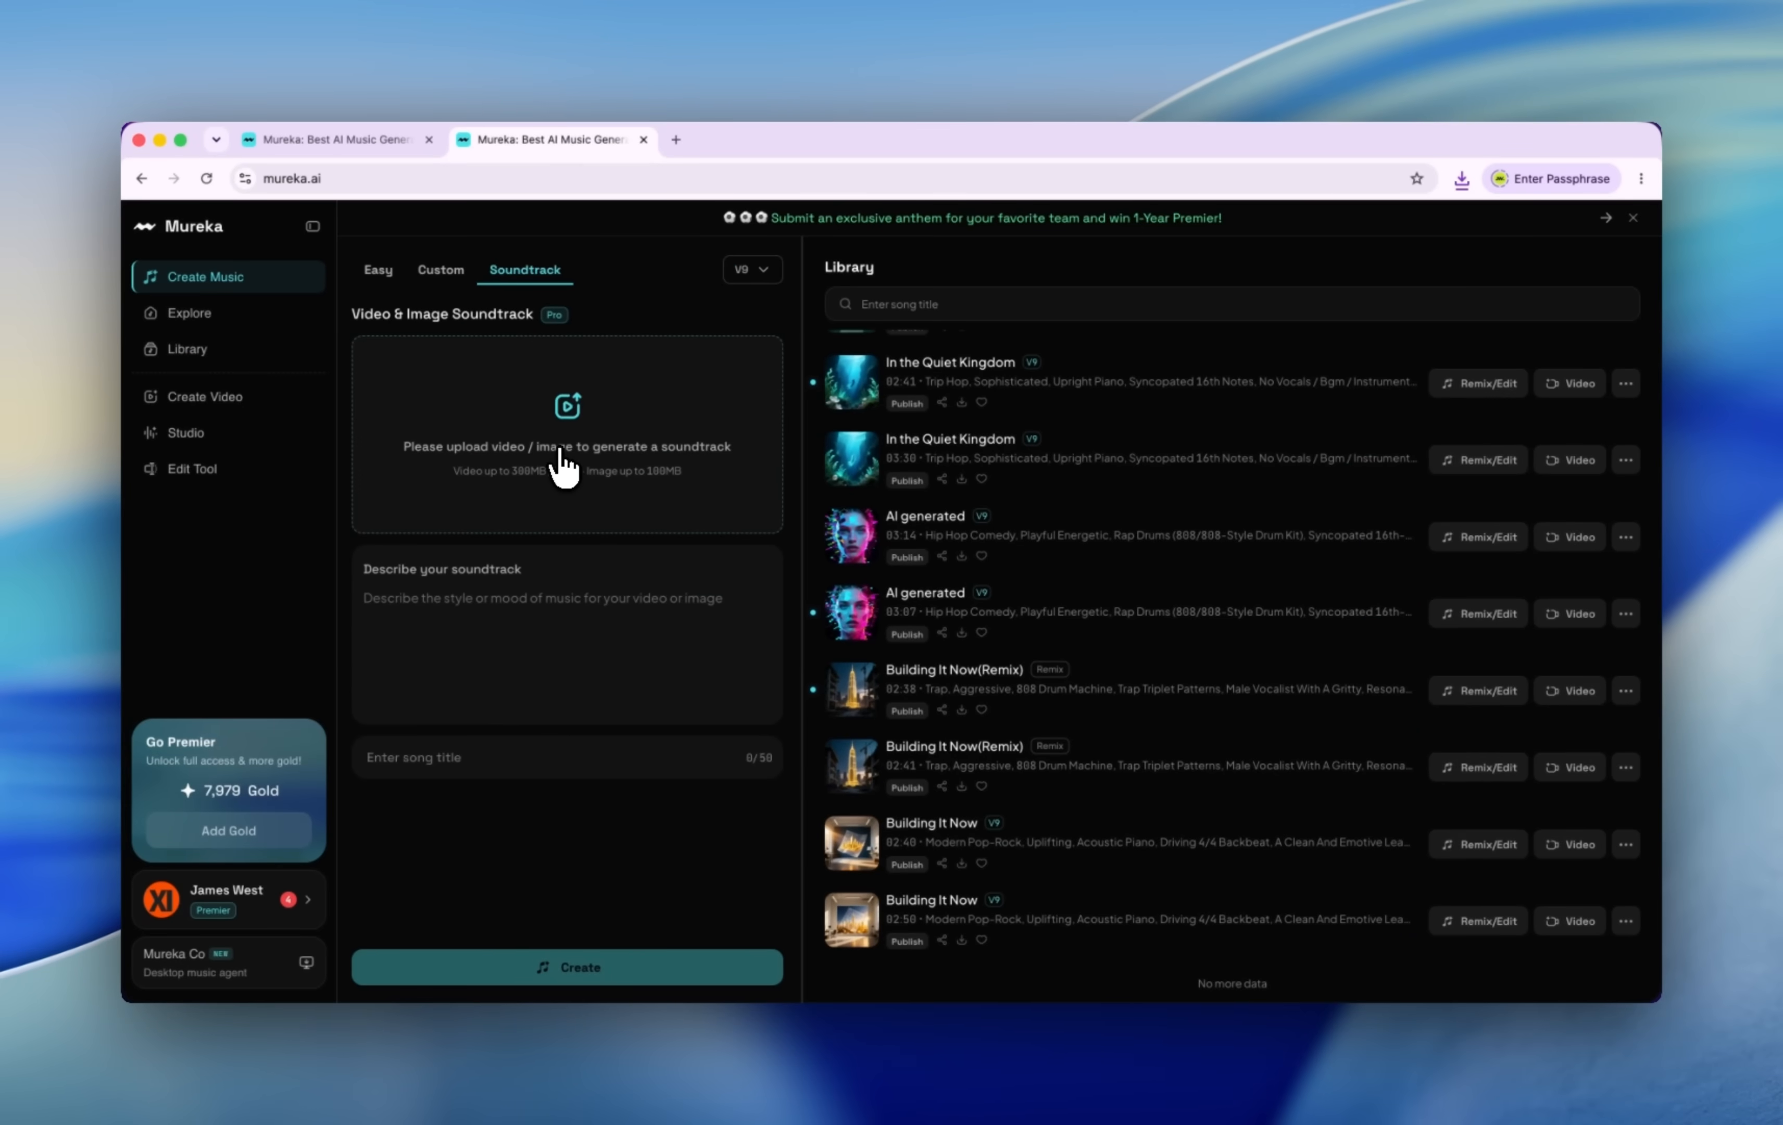
Upload the lake boating video as the source for the soundtrack
{"action": "left_click", "coordinate": [562, 467]}
{"action": "double_click", "coordinate": [667, 521]}
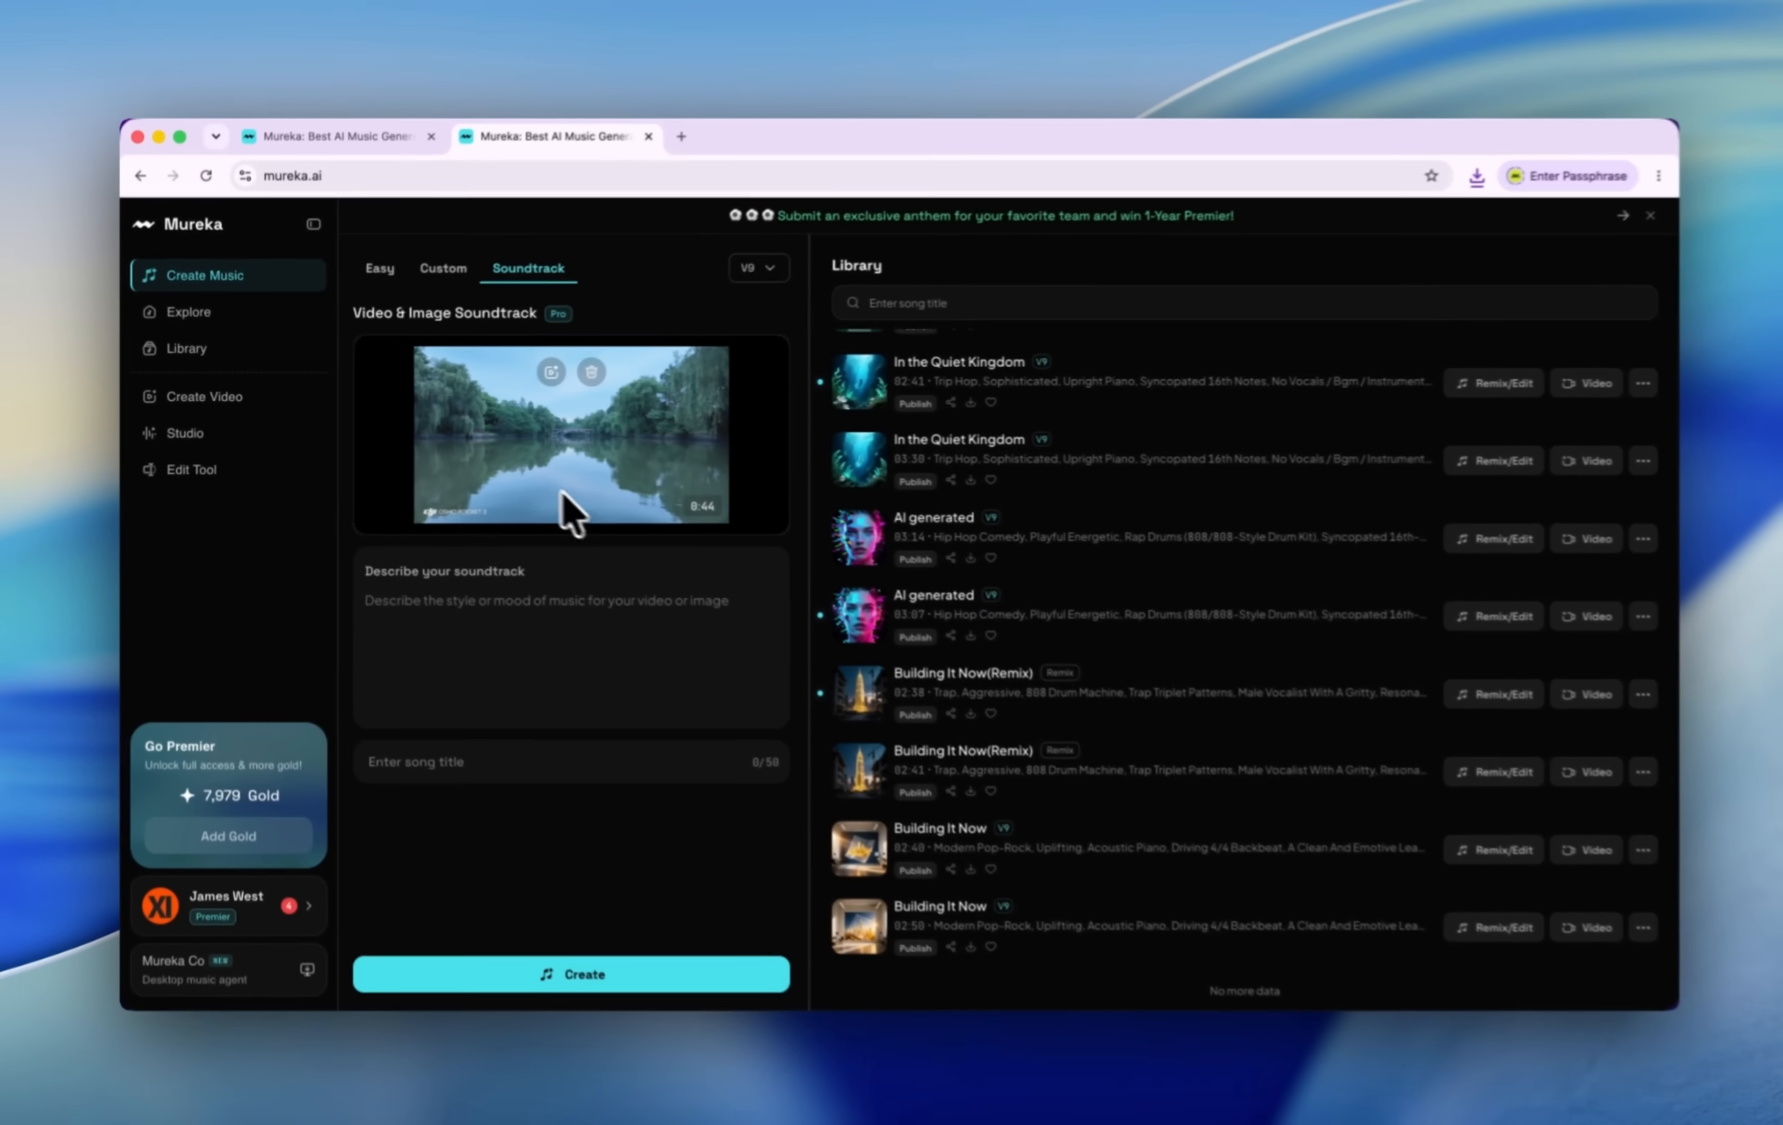
{"action": "left_click", "coordinate": [567, 489]}
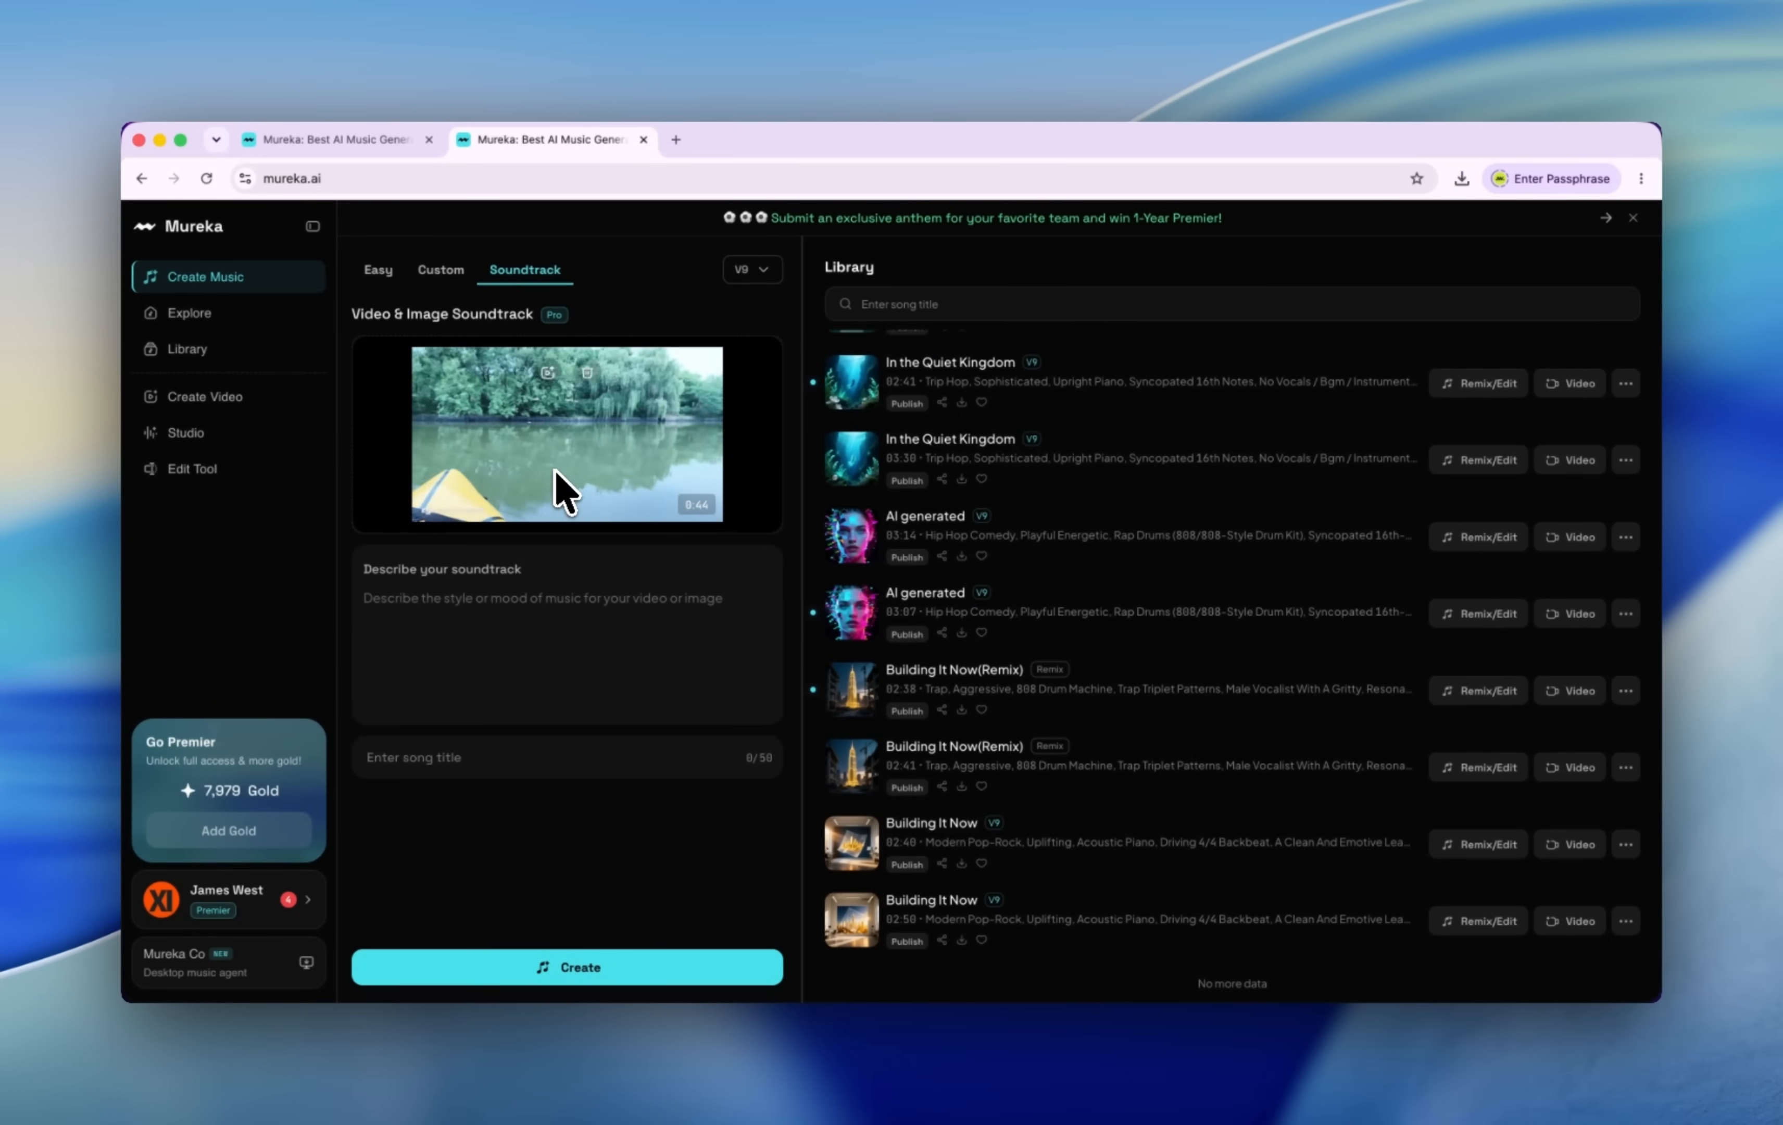
Describe the soundtrack as "music for boating", title it "boating", and create it
{"action": "left_click", "coordinate": [505, 633]}
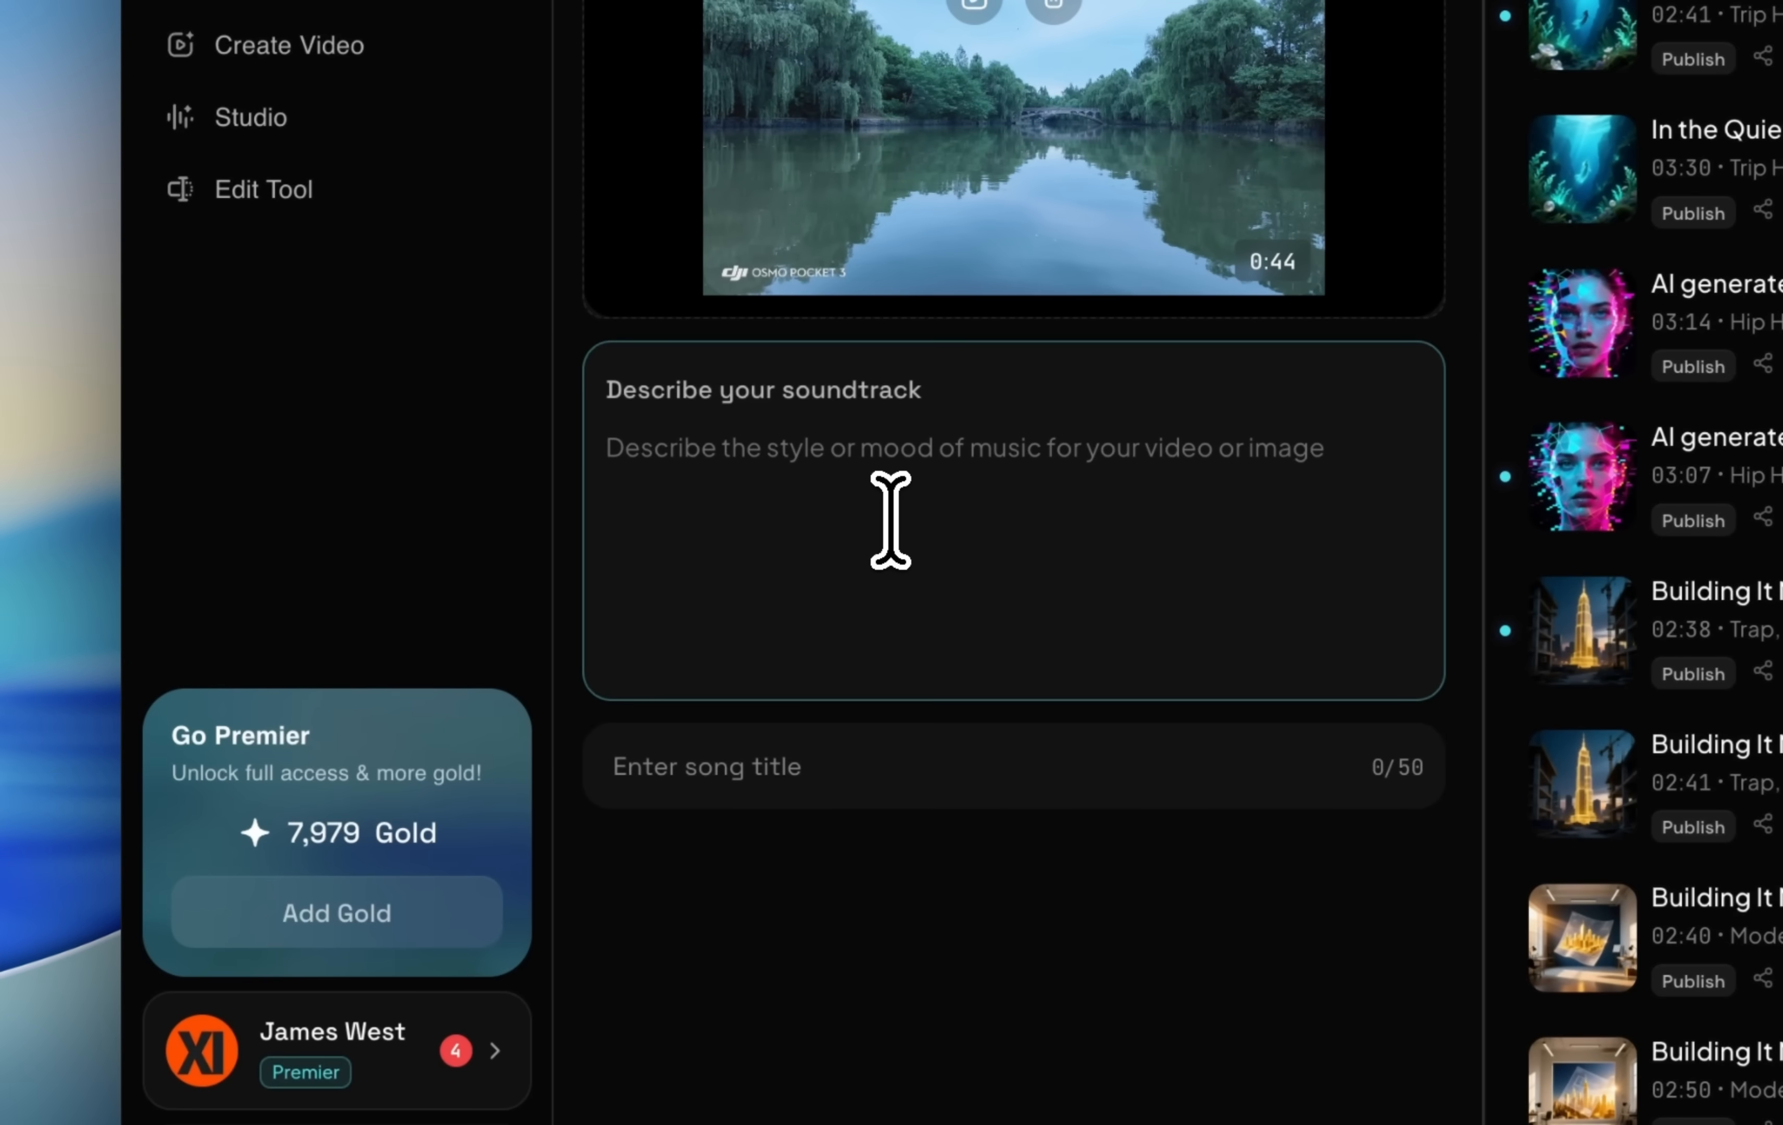
{"action": "type", "text": "music for boating"}
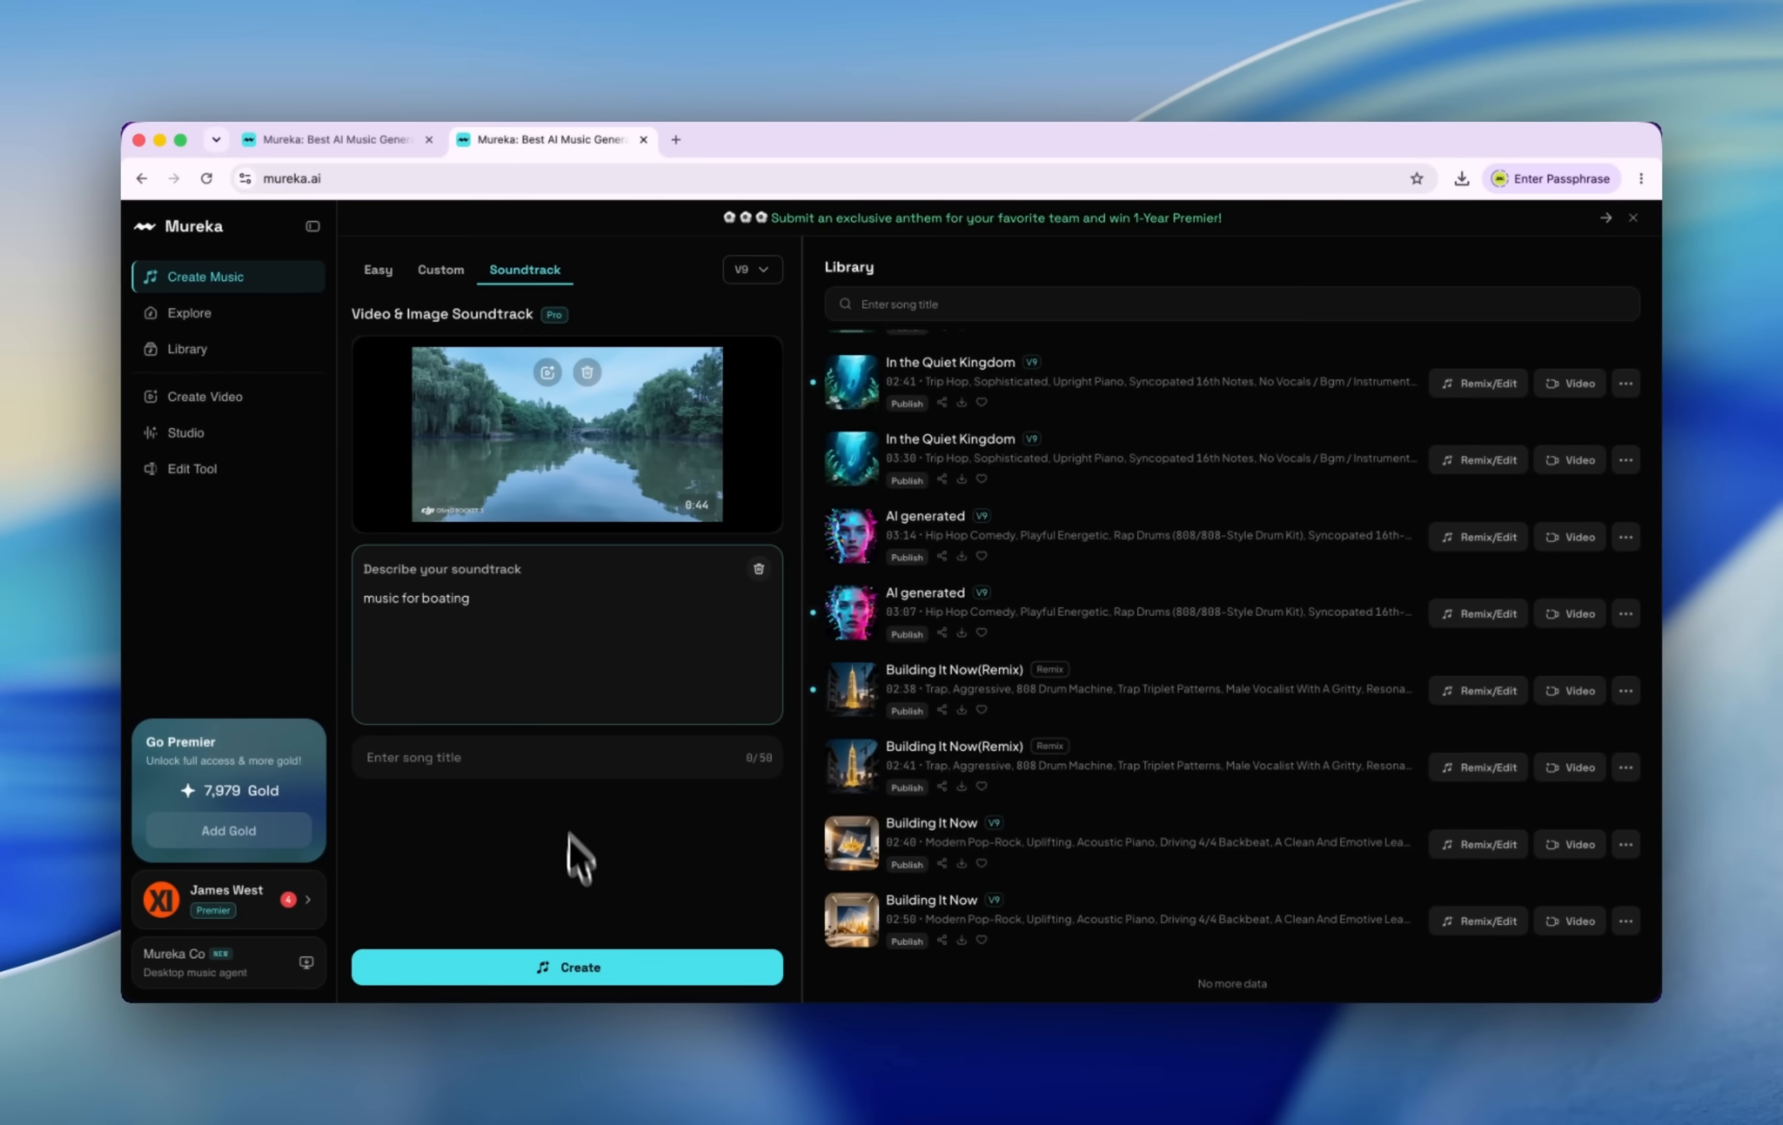
{"action": "left_click", "coordinate": [560, 756]}
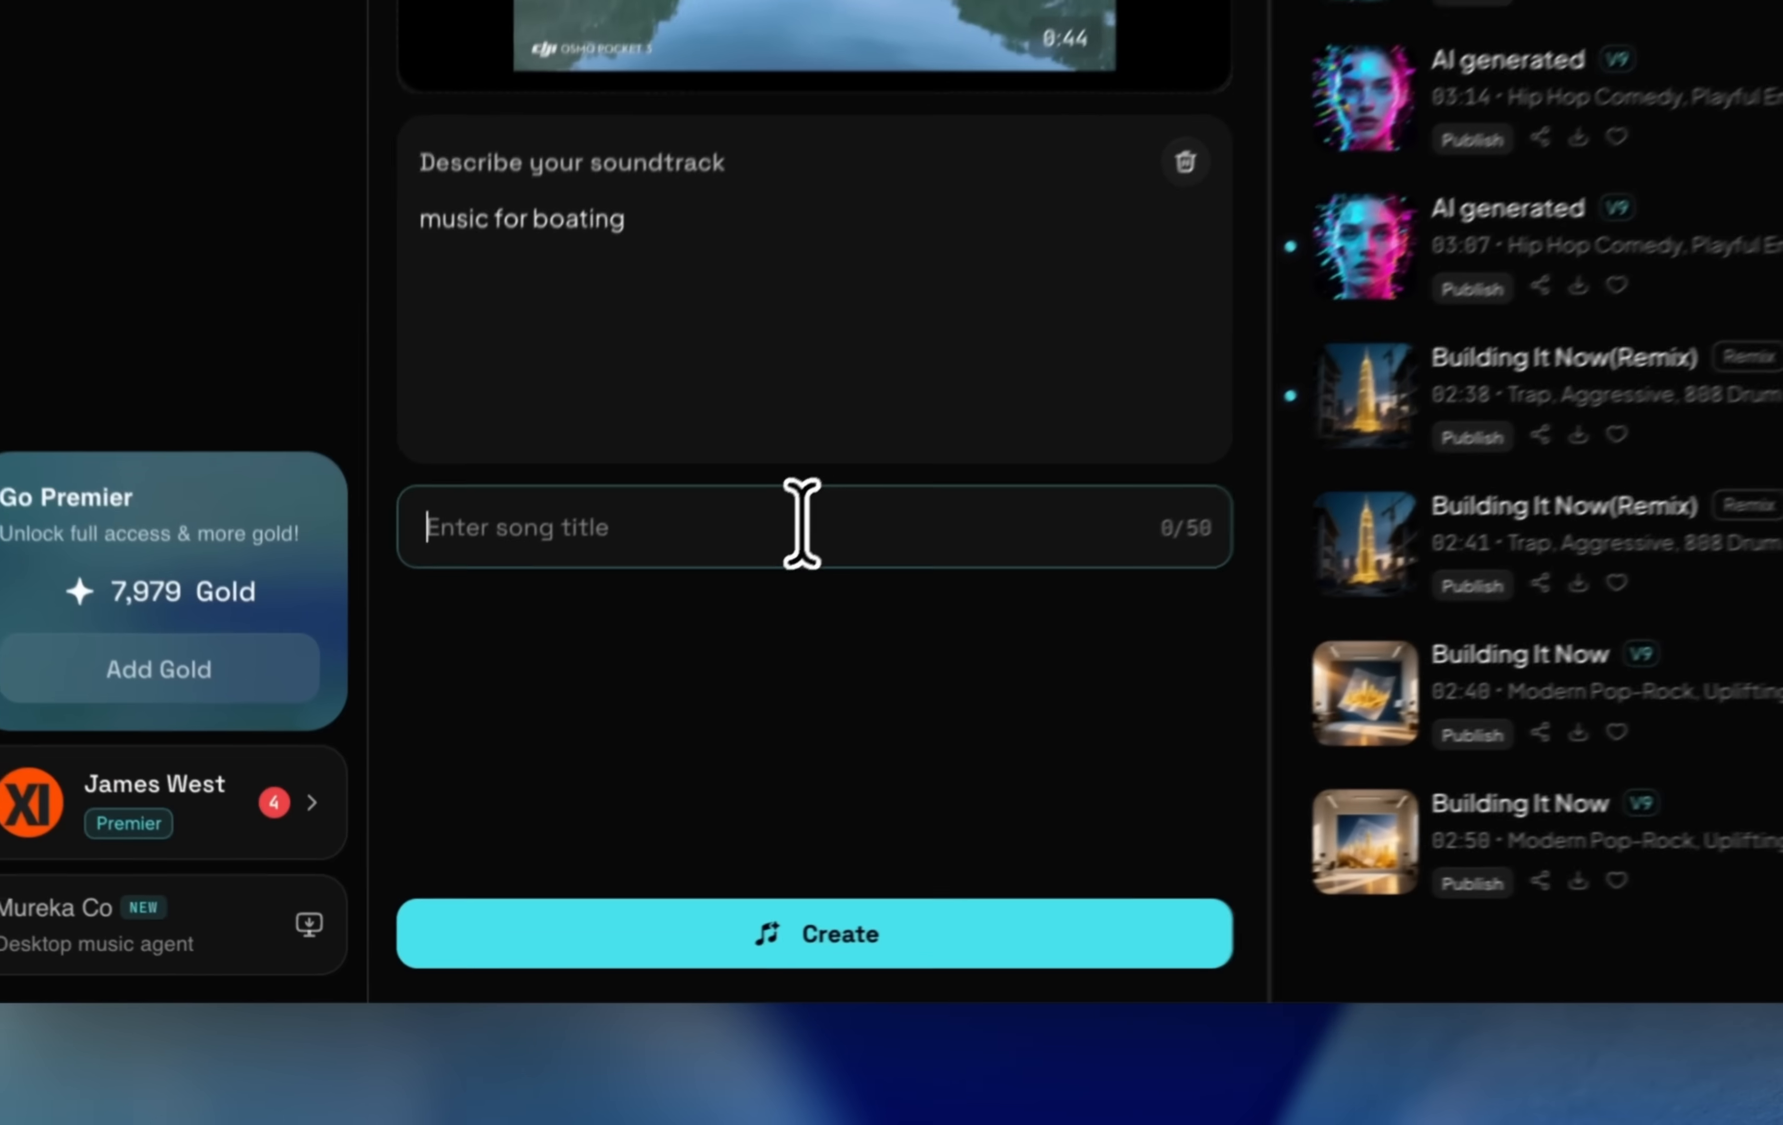
{"action": "type", "text": "boating"}
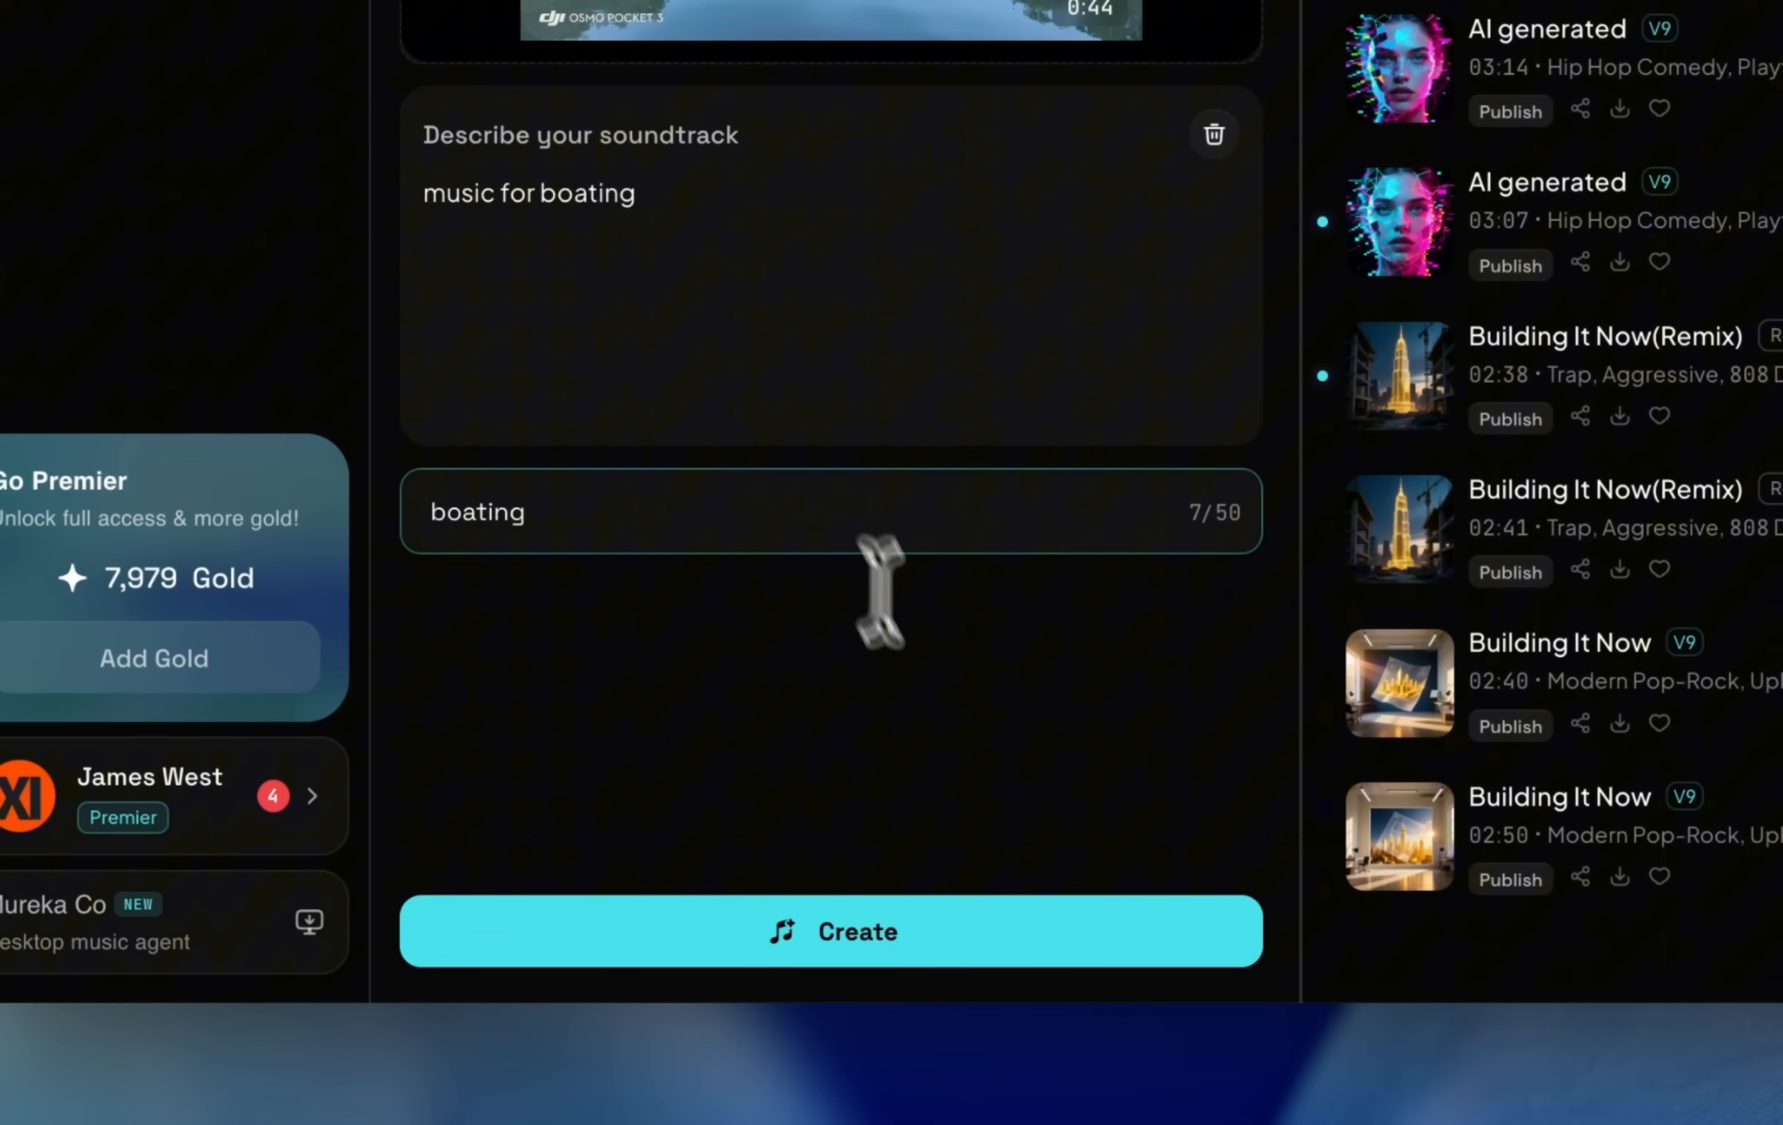
{"action": "left_click", "coordinate": [944, 925]}
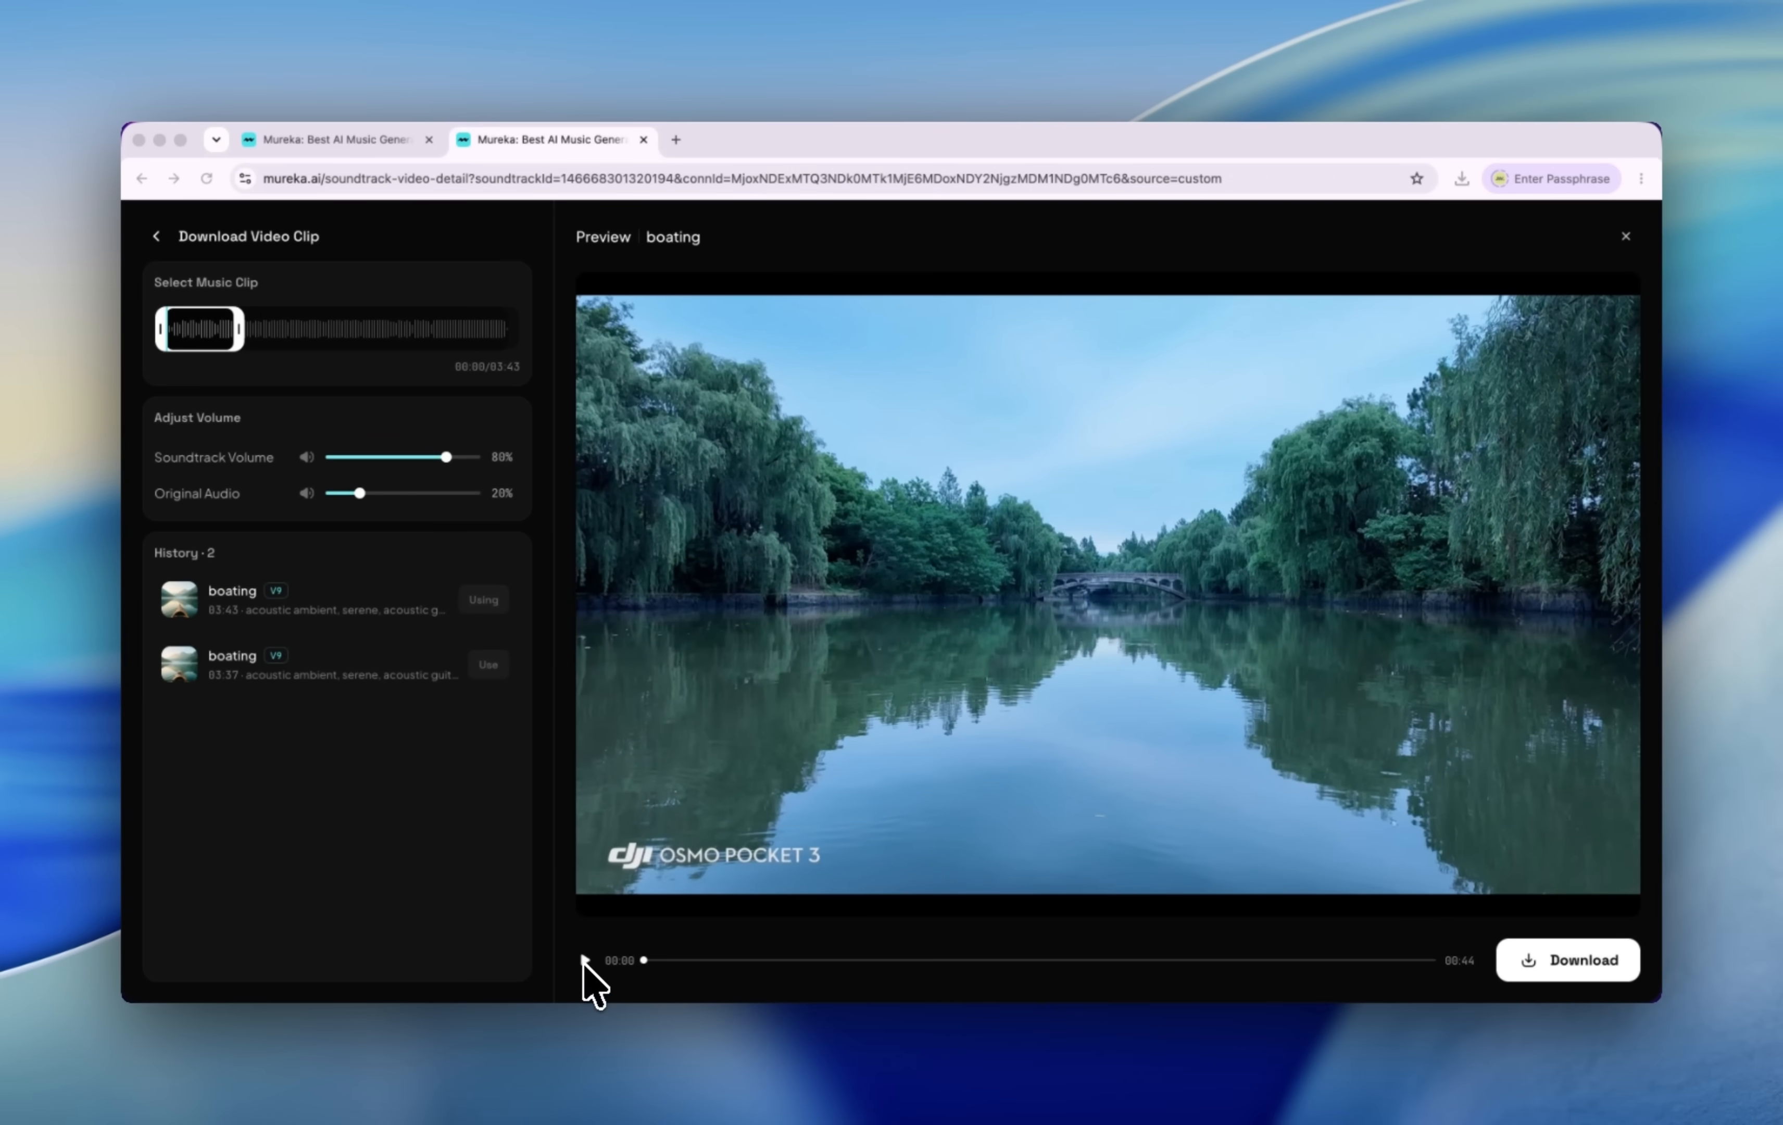
Preview the video with its soundtrack and switch to the second boating version, 03:37 long
{"action": "left_click", "coordinate": [584, 960]}
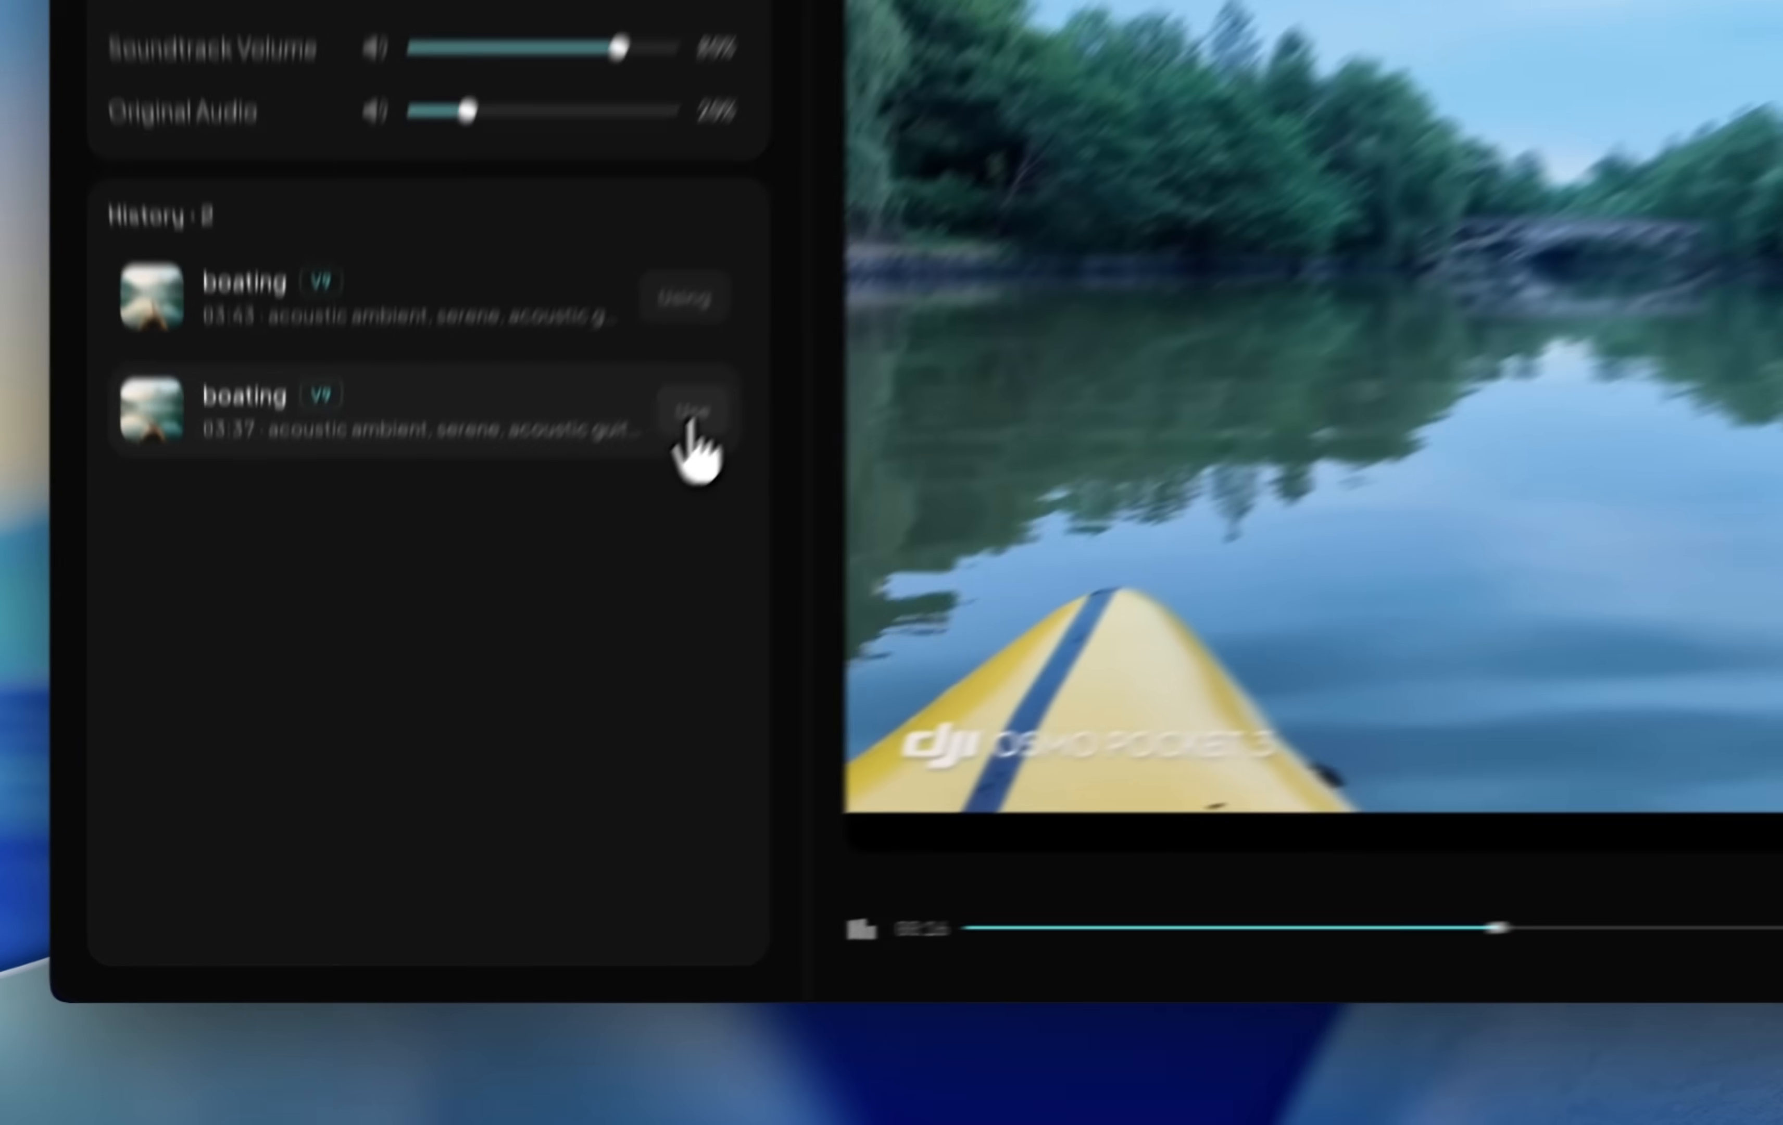
{"action": "left_click", "coordinate": [488, 664]}
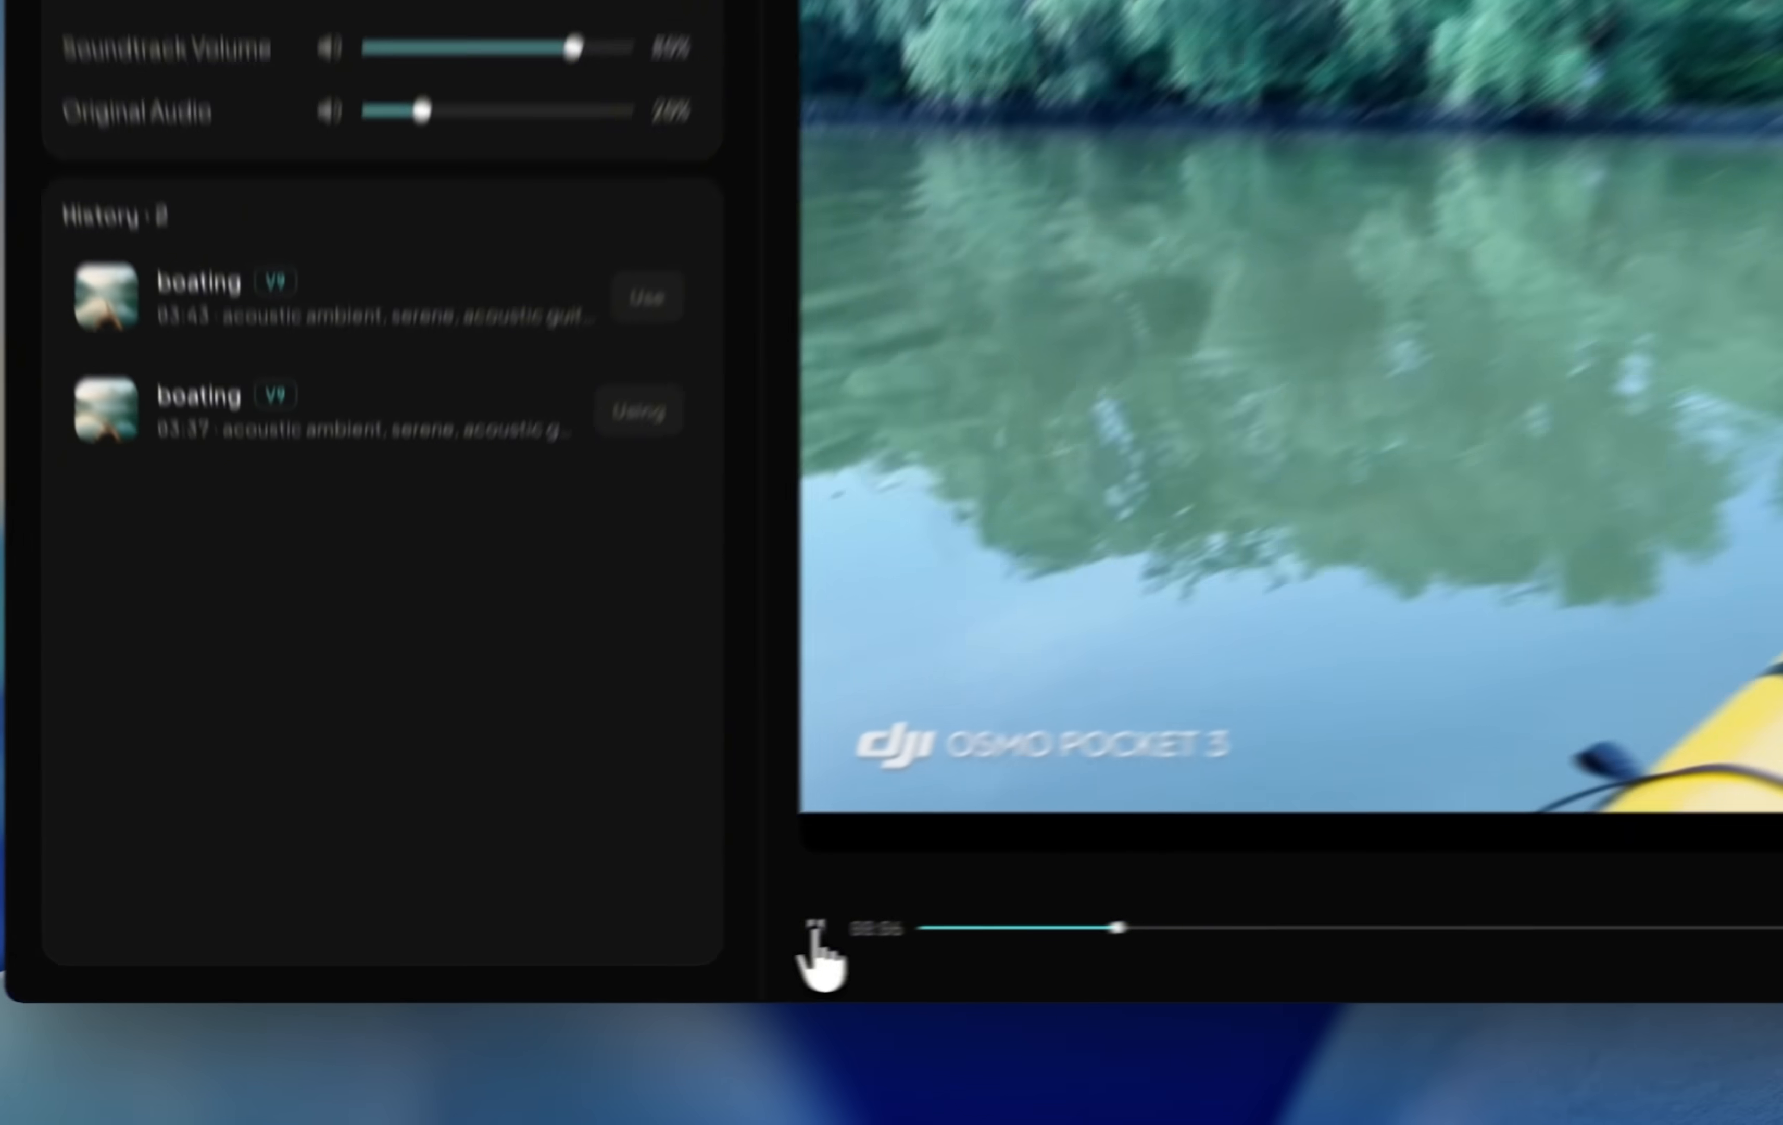
{"action": "left_click", "coordinate": [585, 960]}
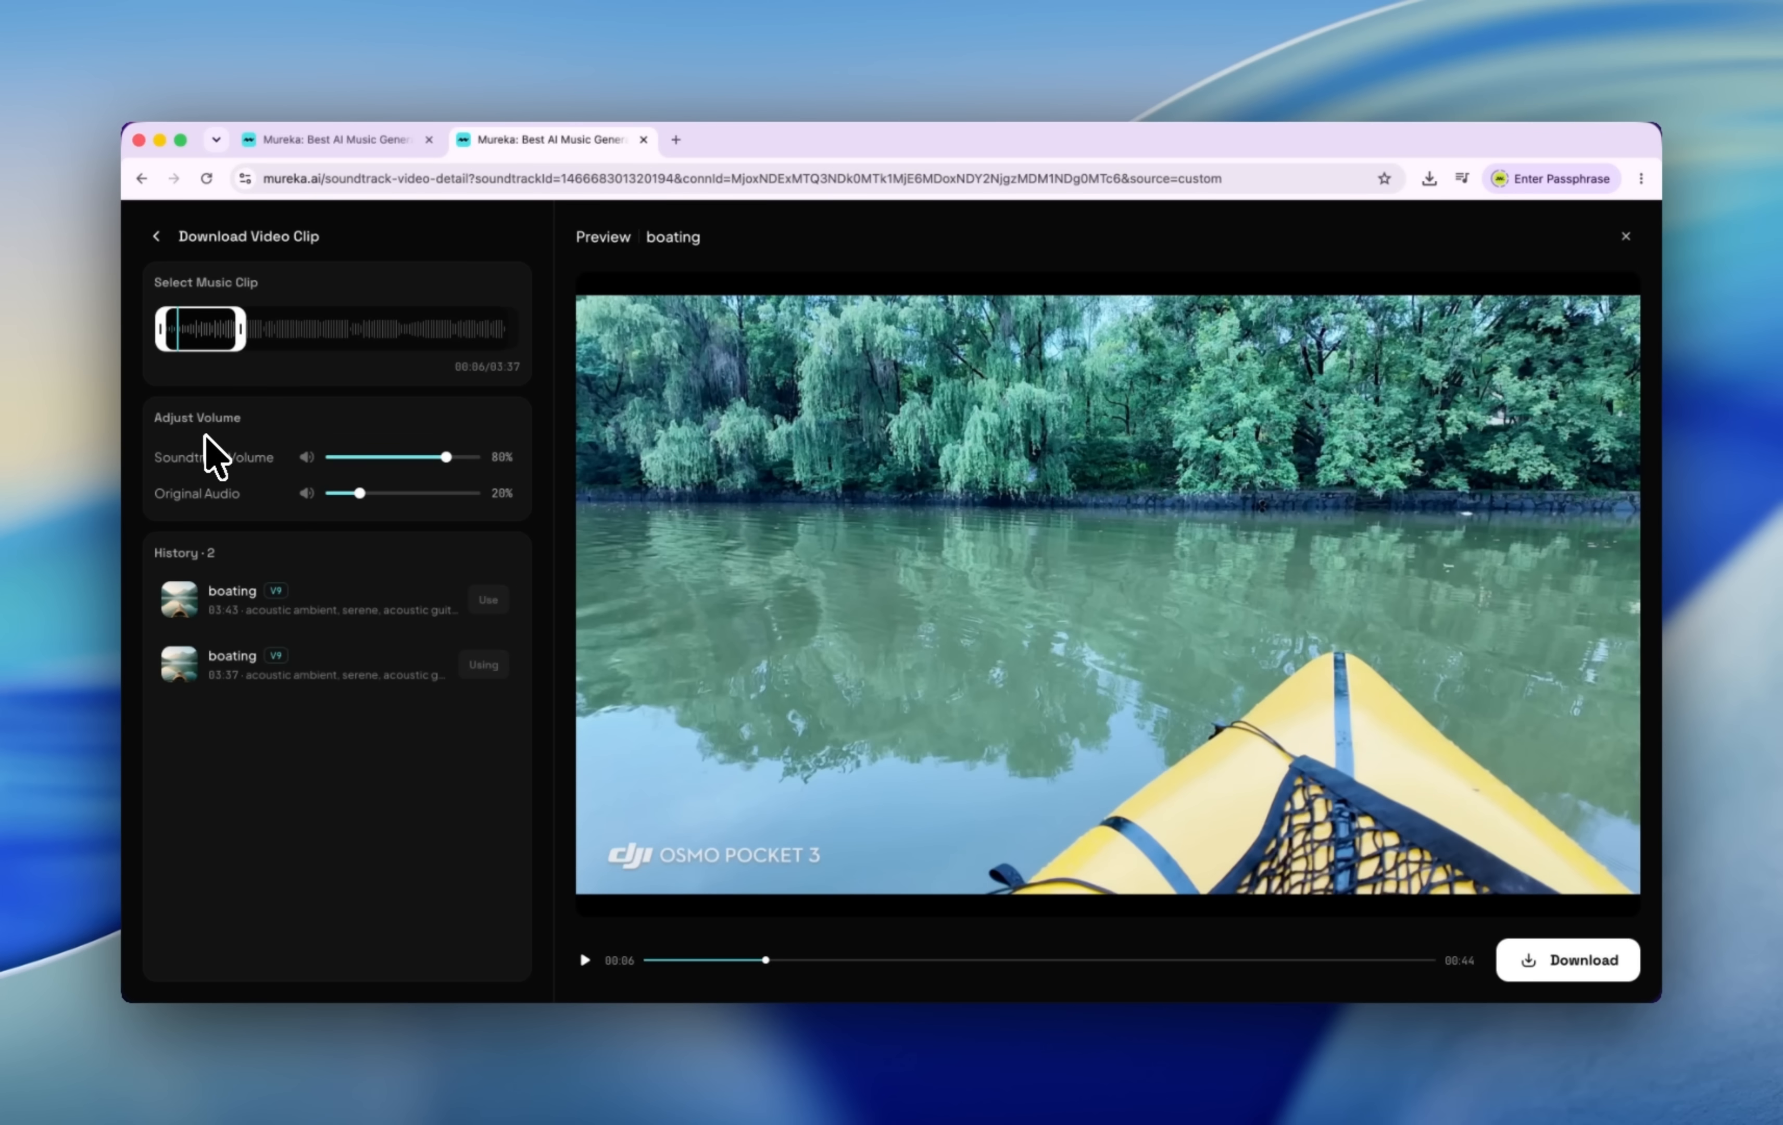
Adjust the soundtrack and original audio volumes of the boating video and download the clip
{"action": "left_click_drag", "start_coordinate": [370, 457], "coordinate": [468, 457]}
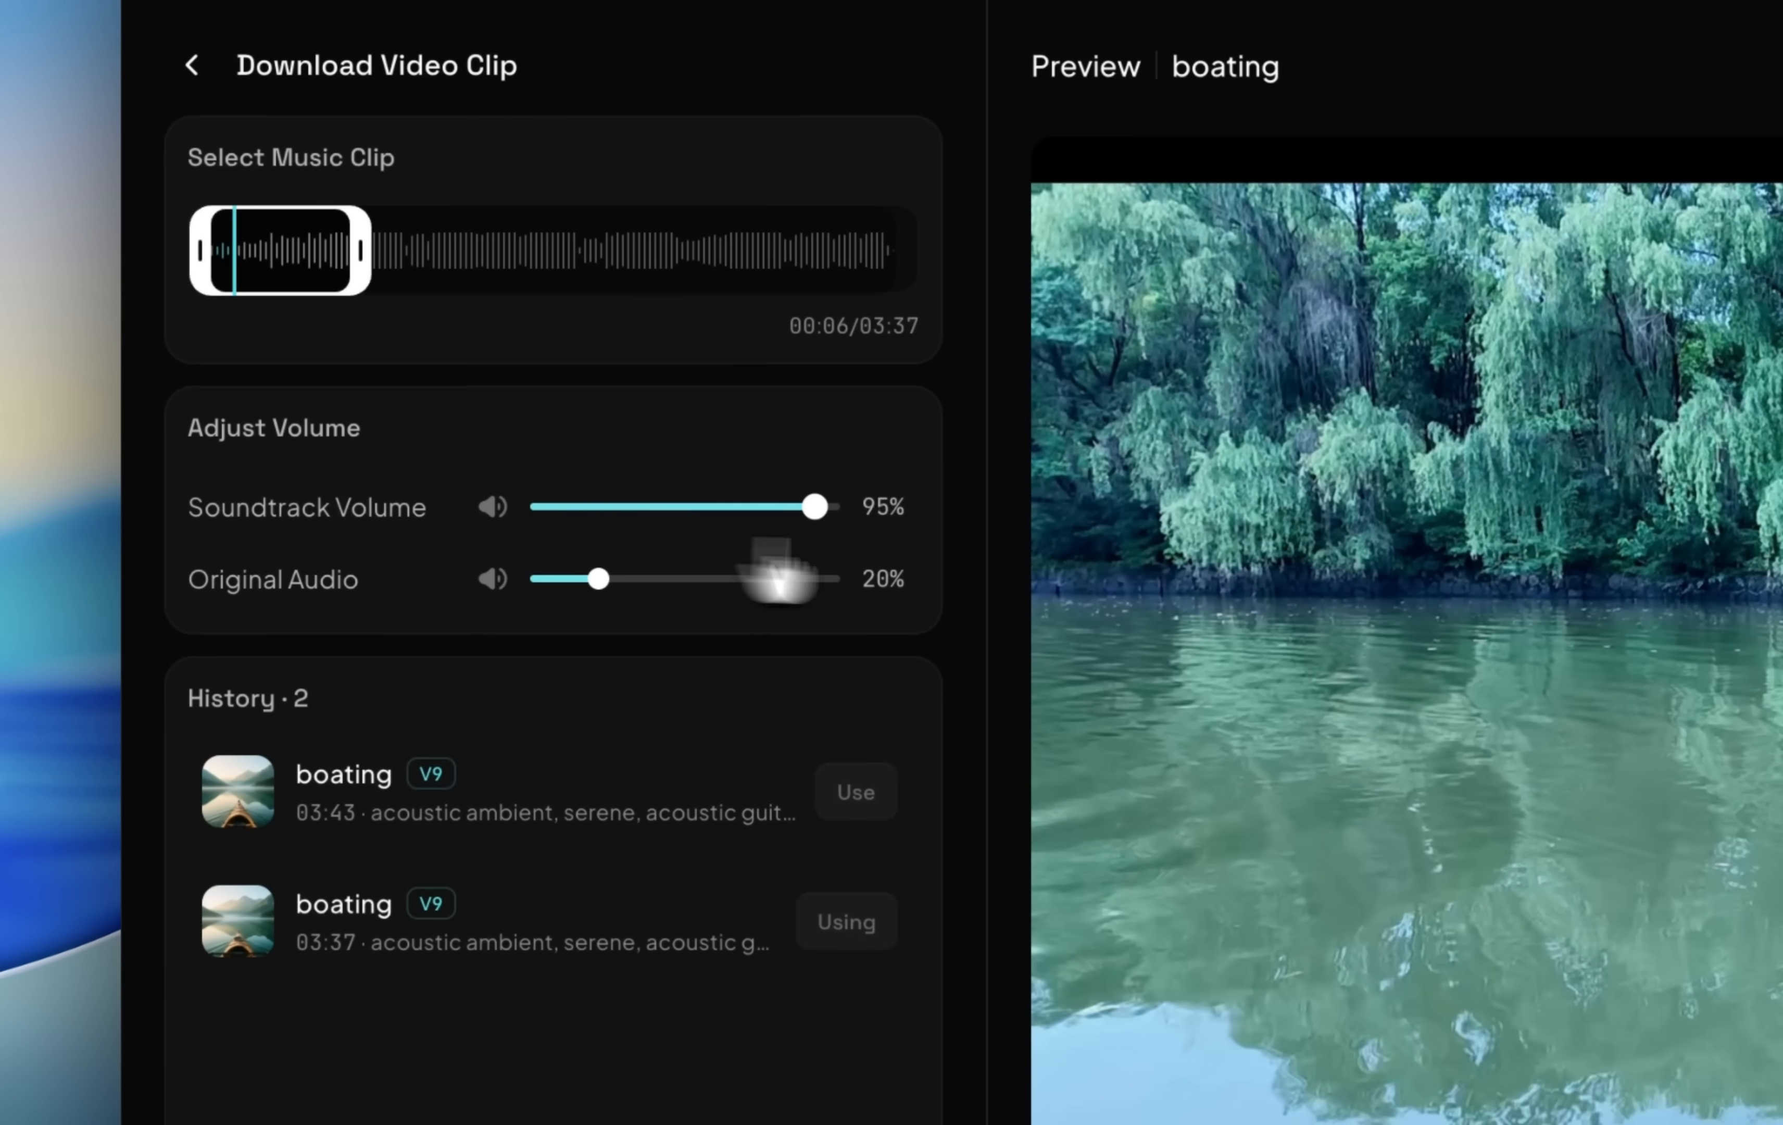
{"action": "left_click_drag", "start_coordinate": [777, 520], "coordinate": [798, 527]}
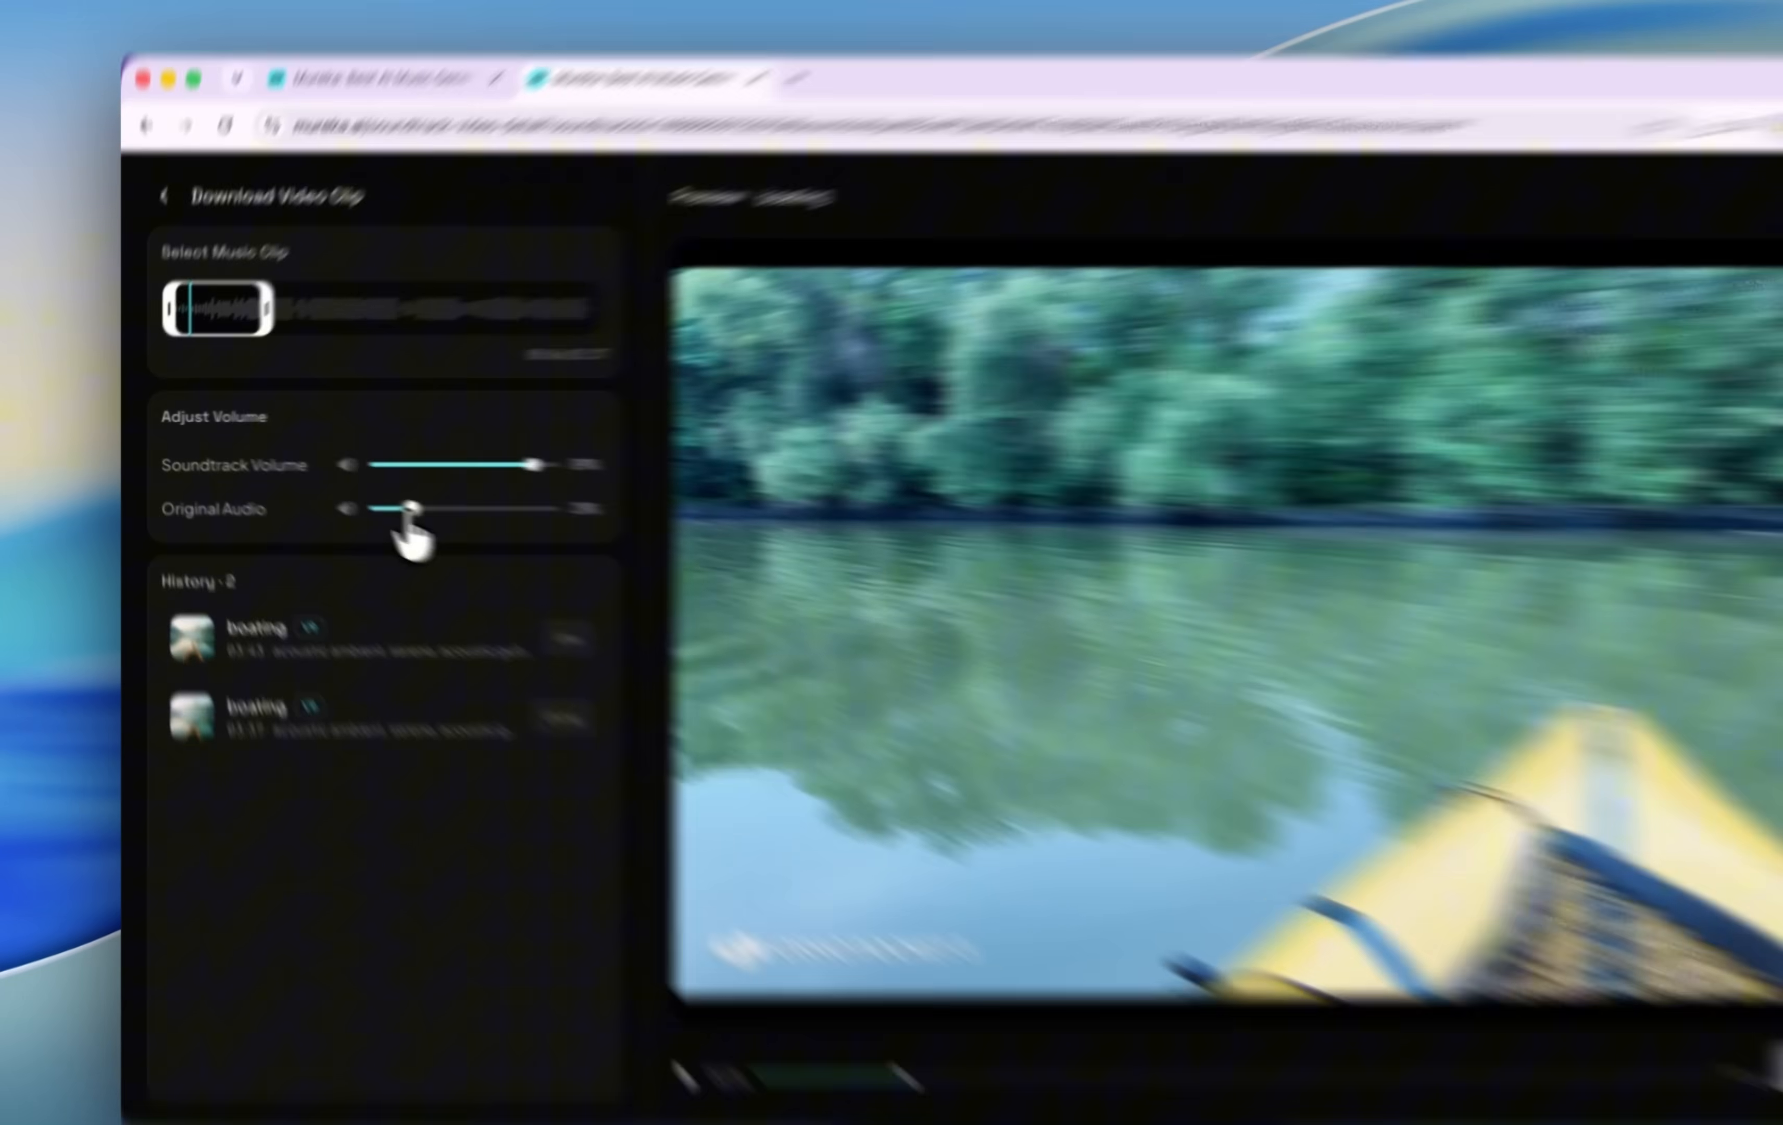
{"action": "left_click_drag", "start_coordinate": [360, 512], "coordinate": [407, 516]}
{"action": "left_click_drag", "start_coordinate": [686, 566], "coordinate": [561, 565]}
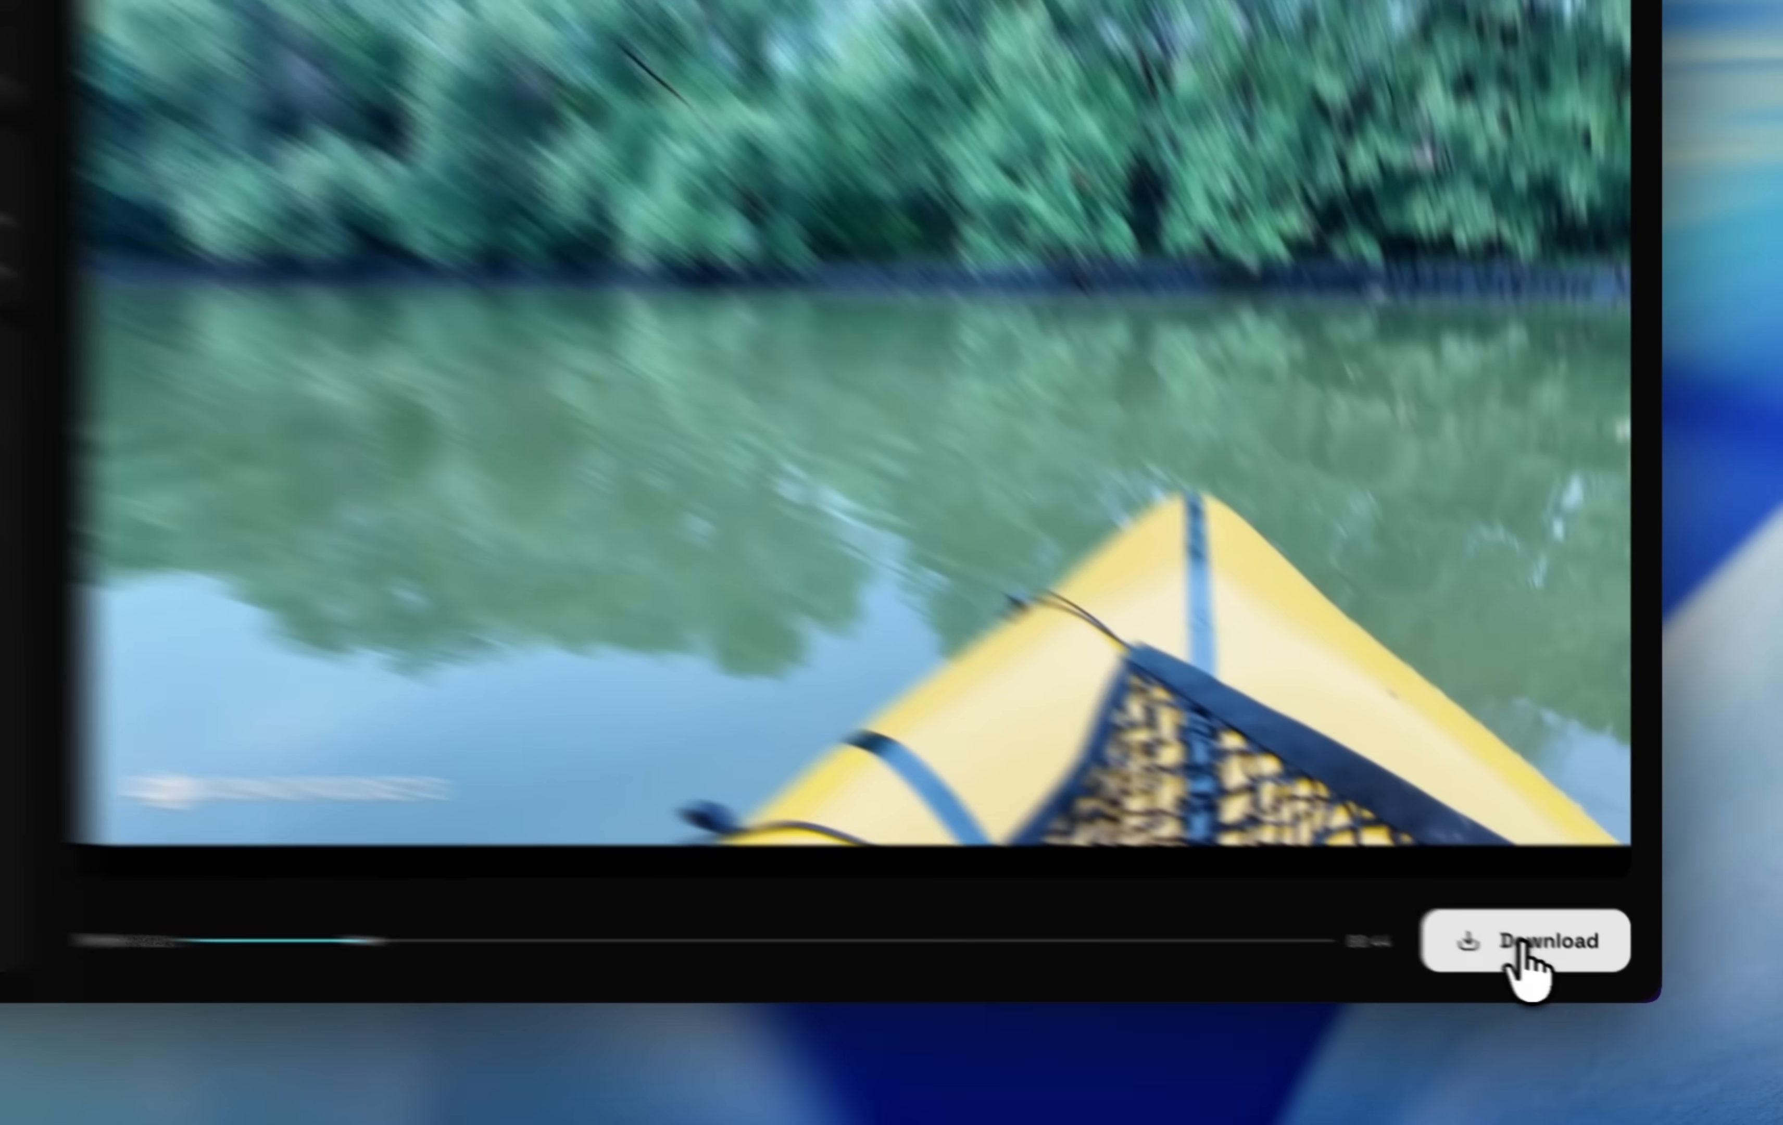
{"action": "left_click", "coordinate": [1571, 974]}
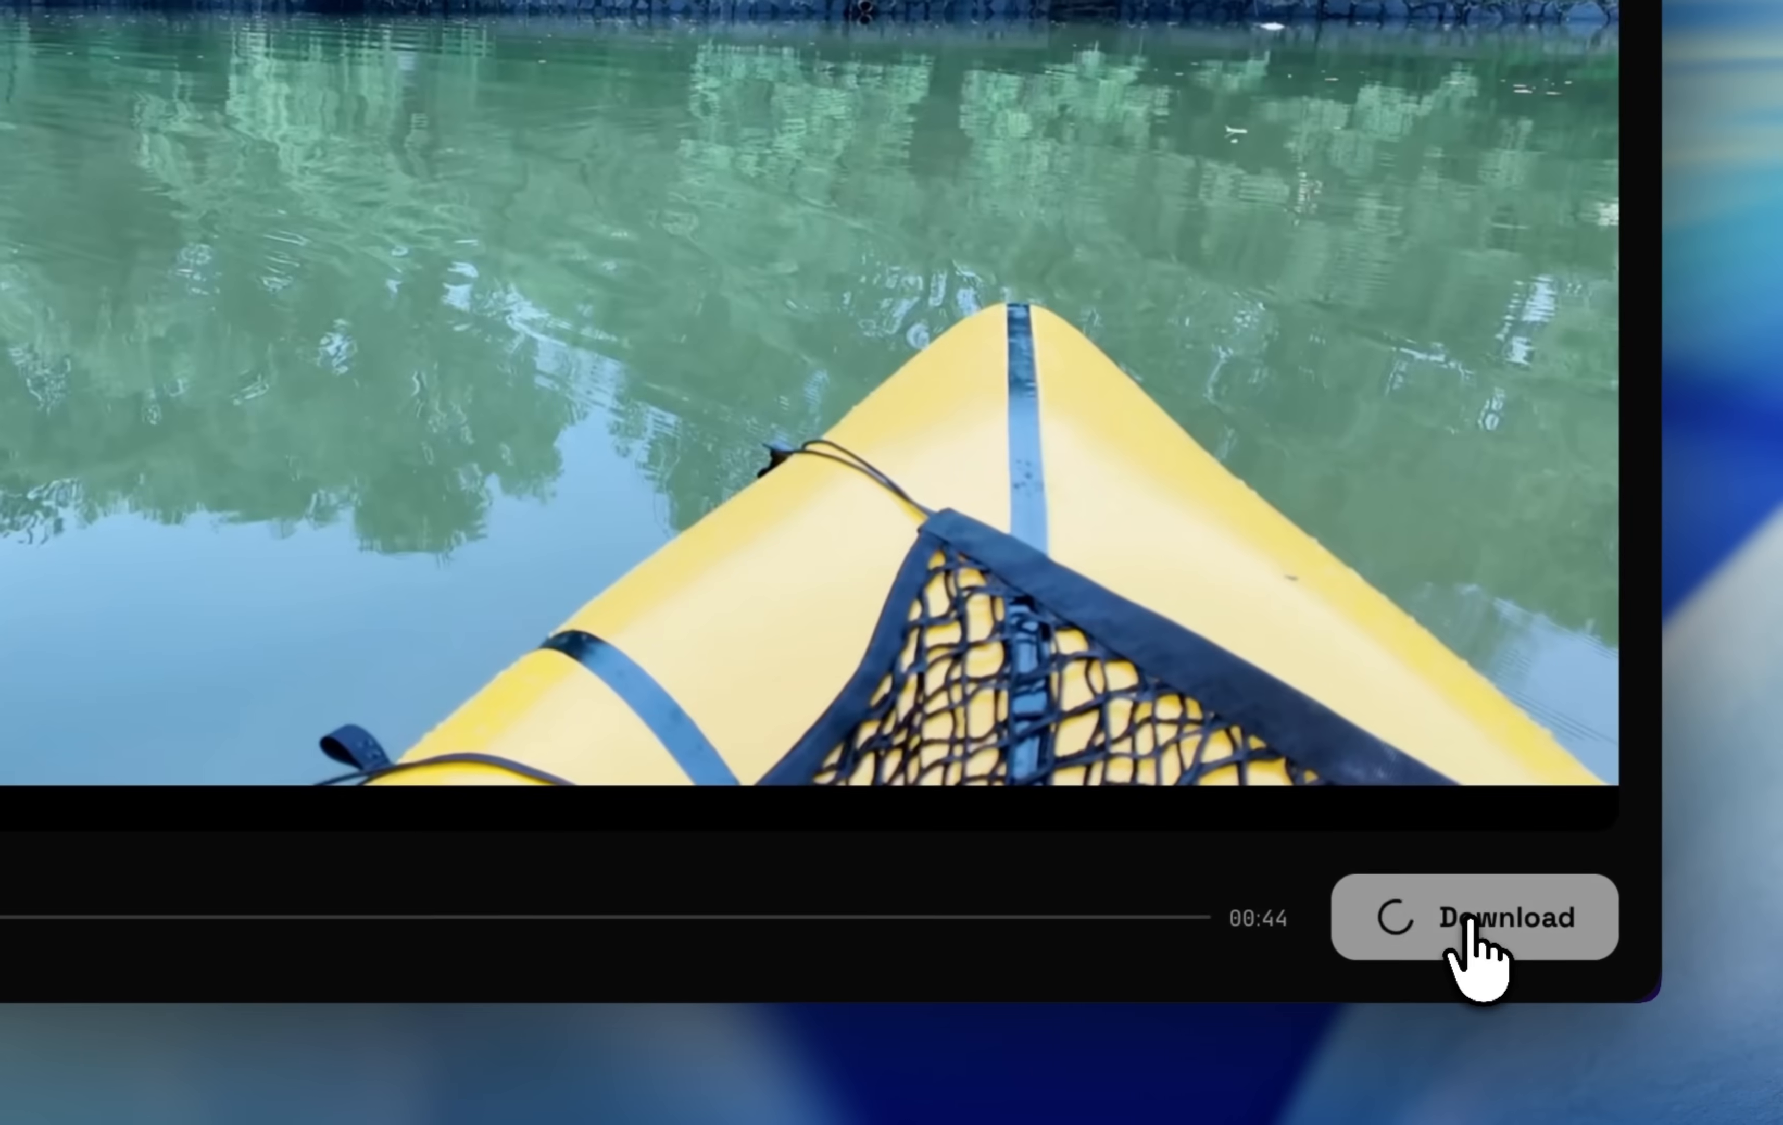